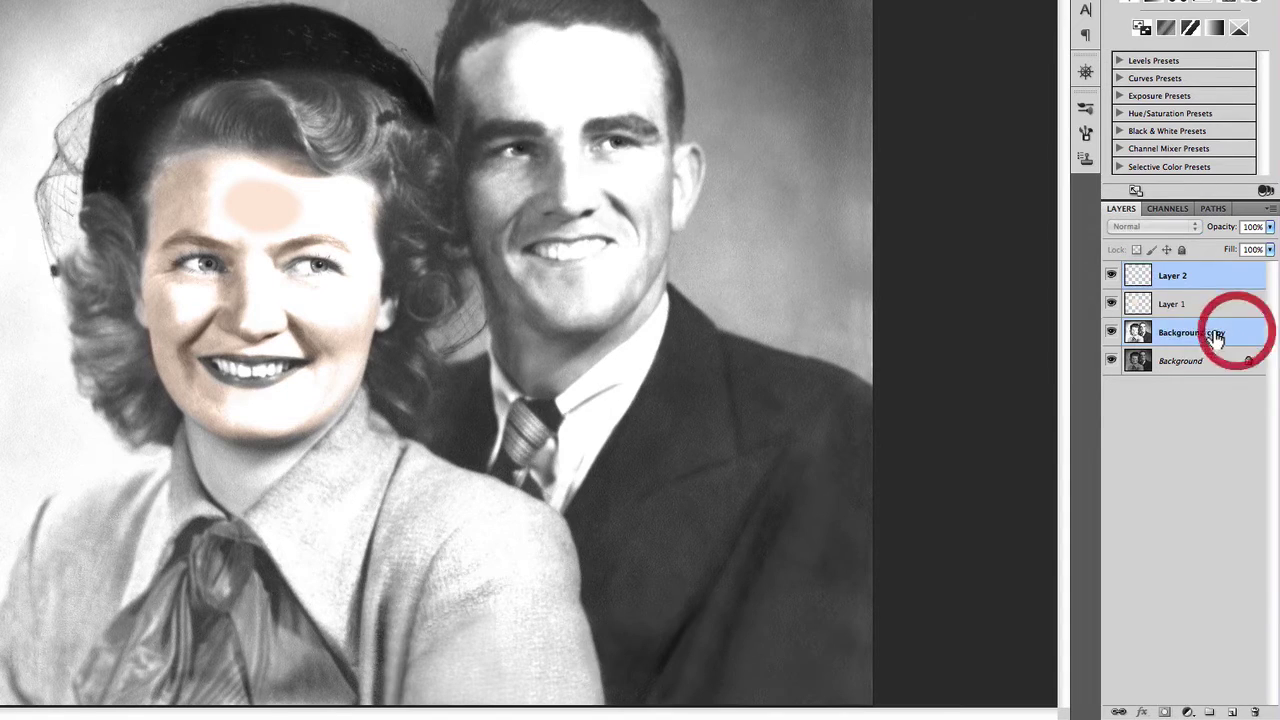
- Delete Layer 2 and the Background copy, and make Layer 1 the active layer
{"action": "left_click_drag", "start_coordinate": [1236, 332], "coordinate": [1258, 708]}
{"action": "left_click", "coordinate": [1185, 307]}
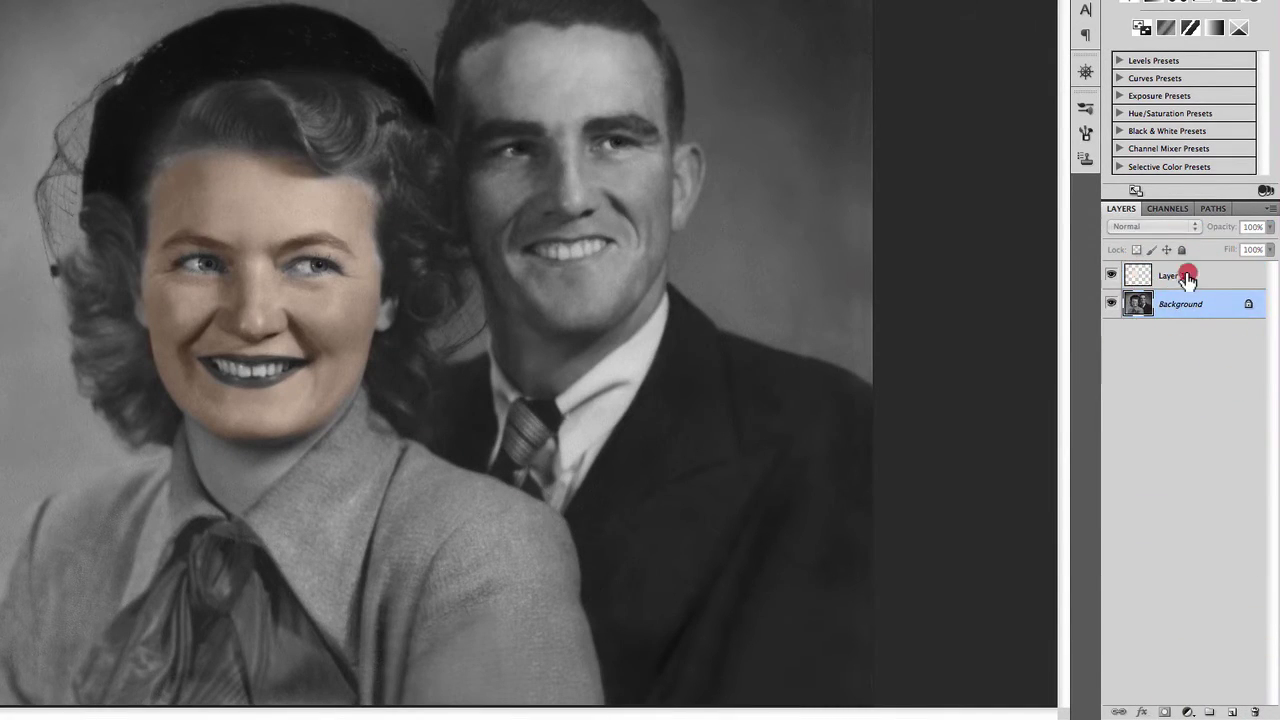
{"action": "left_click", "coordinate": [1186, 277]}
- Brush the skin tone over the woman's neck, the outer edges of her face and her ear on Layer 1
{"action": "key", "text": "Tab"}
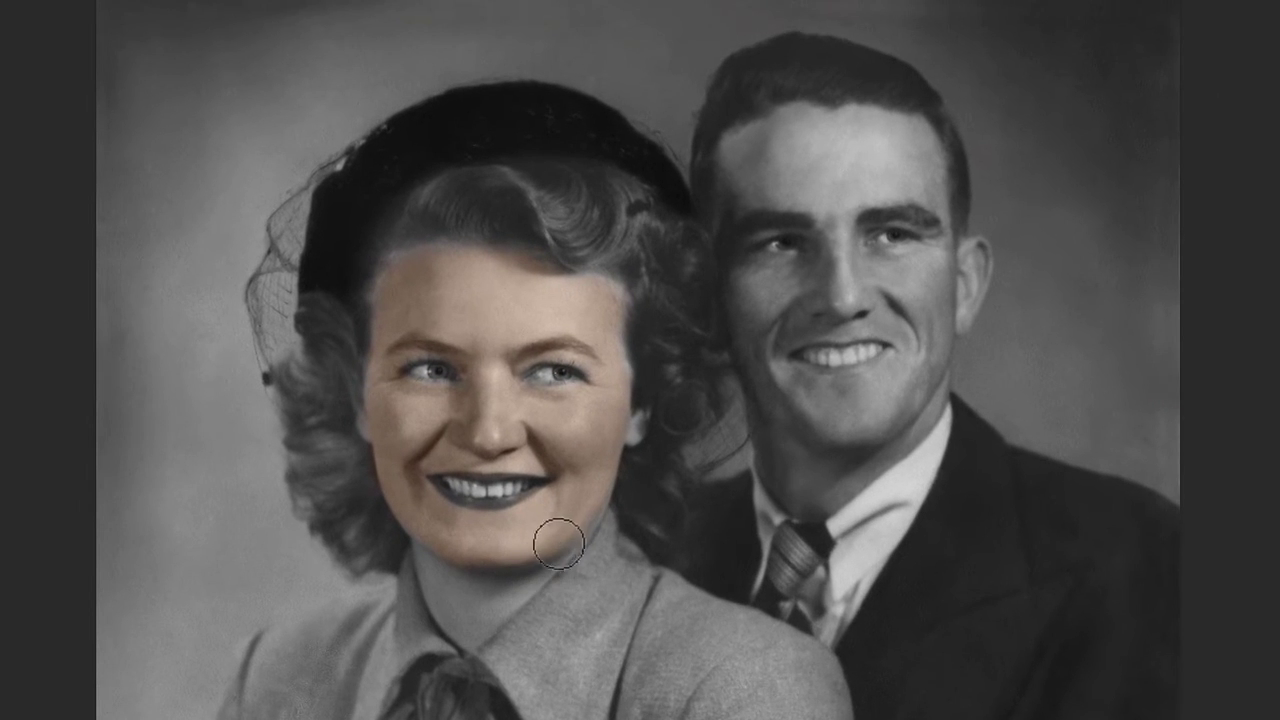
{"action": "mouse_move", "coordinate": [566, 524]}
{"action": "left_mouse_down"}
{"action": "mouse_move", "coordinate": [521, 557]}
{"action": "mouse_move", "coordinate": [537, 555]}
{"action": "mouse_move", "coordinate": [537, 568]}
{"action": "mouse_move", "coordinate": [468, 638]}
{"action": "mouse_move", "coordinate": [443, 582]}
{"action": "left_mouse_up"}
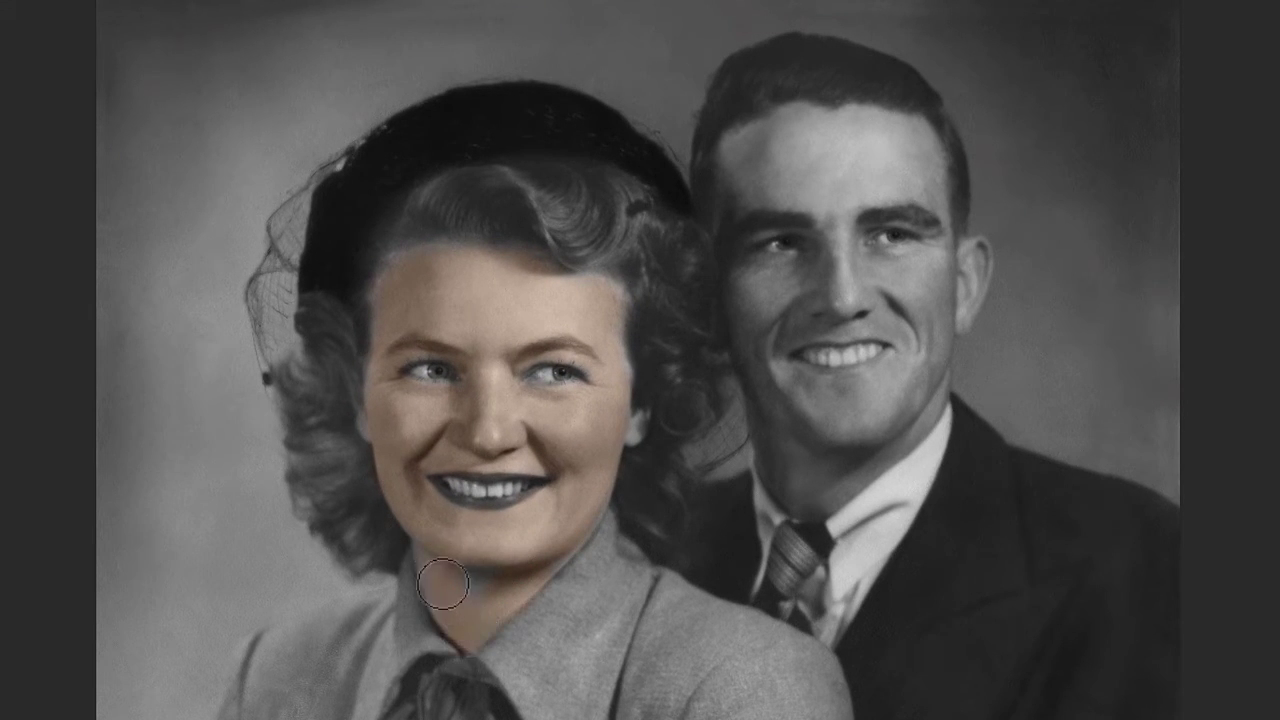
{"action": "left_click", "coordinate": [443, 573]}
{"action": "left_click", "coordinate": [385, 425]}
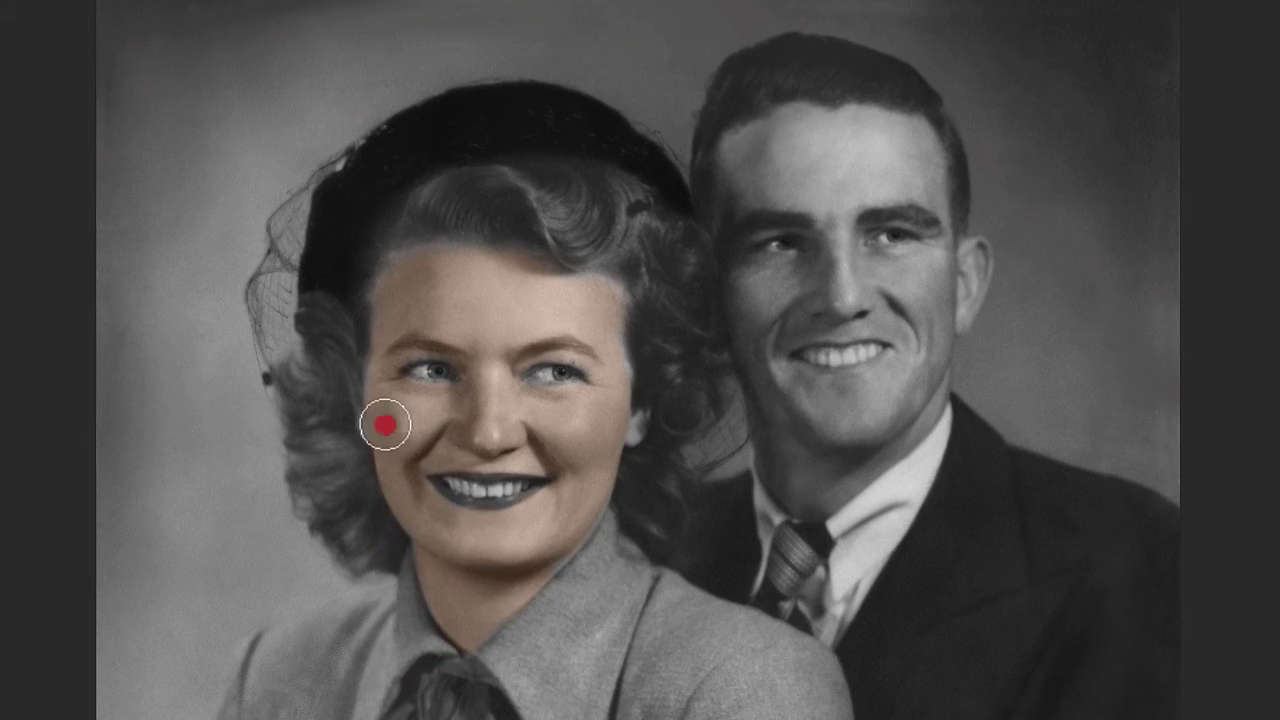
{"action": "left_click", "coordinate": [626, 425]}
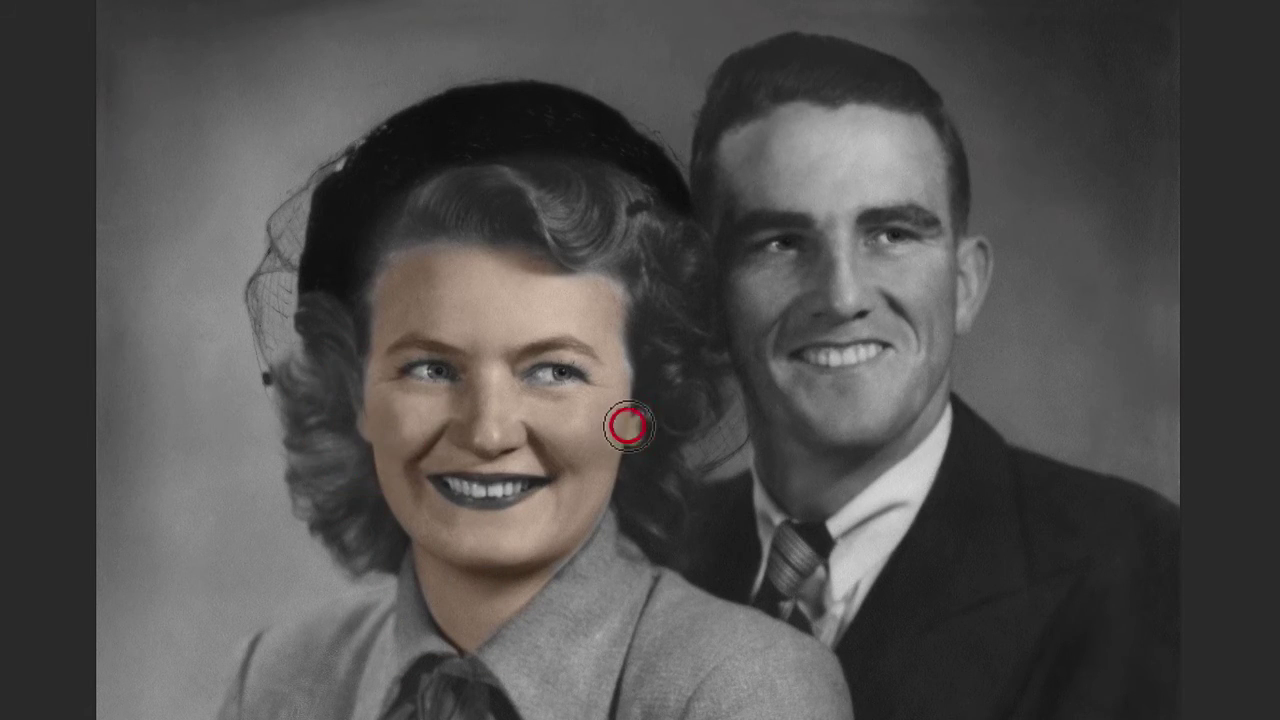
- Brush the skin tone over the man's forehead, face, neck, eyebrows and ear on Layer 1
{"action": "left_click", "coordinate": [762, 165]}
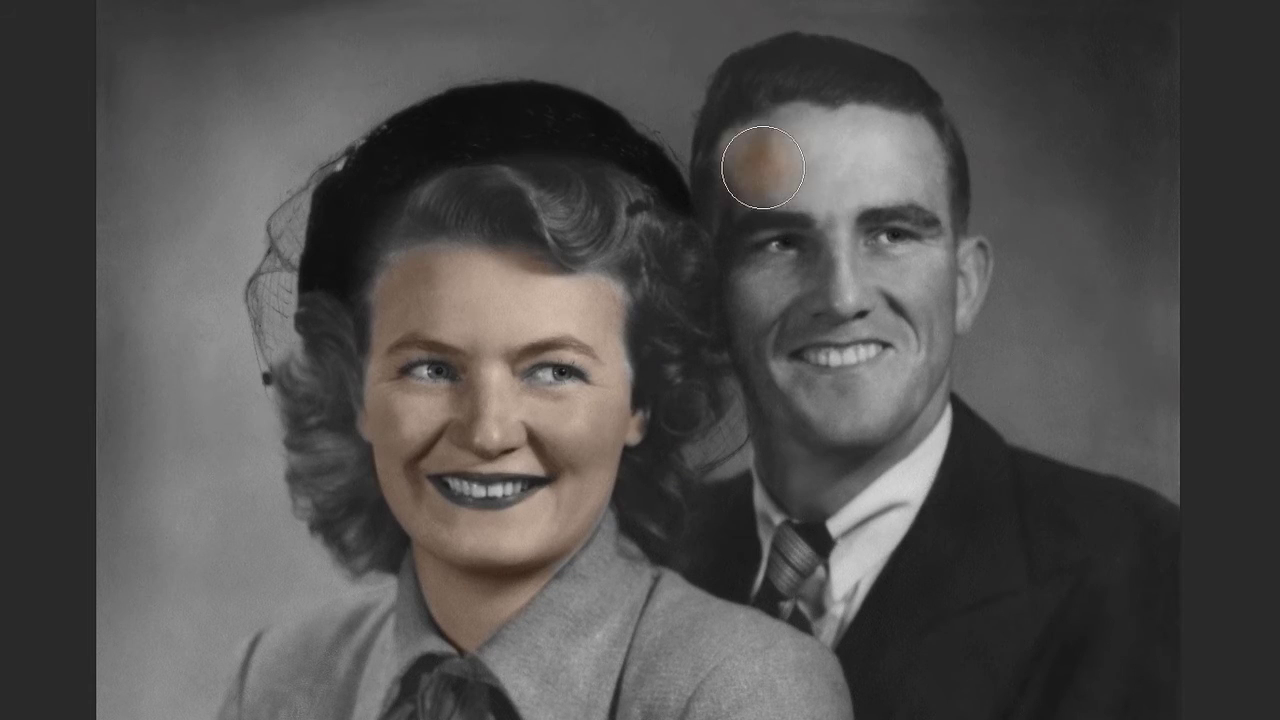
{"action": "mouse_move", "coordinate": [763, 167]}
{"action": "left_mouse_down"}
{"action": "mouse_move", "coordinate": [865, 157]}
{"action": "mouse_move", "coordinate": [910, 128]}
{"action": "mouse_move", "coordinate": [915, 190]}
{"action": "mouse_move", "coordinate": [840, 171]}
{"action": "mouse_move", "coordinate": [831, 280]}
{"action": "mouse_move", "coordinate": [809, 297]}
{"action": "mouse_move", "coordinate": [752, 284]}
{"action": "mouse_move", "coordinate": [777, 409]}
{"action": "mouse_move", "coordinate": [854, 400]}
{"action": "mouse_move", "coordinate": [849, 449]}
{"action": "mouse_move", "coordinate": [789, 451]}
{"action": "mouse_move", "coordinate": [811, 491]}
{"action": "mouse_move", "coordinate": [891, 406]}
{"action": "mouse_move", "coordinate": [869, 434]}
{"action": "mouse_move", "coordinate": [881, 451]}
{"action": "mouse_move", "coordinate": [909, 391]}
{"action": "mouse_move", "coordinate": [866, 446]}
{"action": "mouse_move", "coordinate": [926, 366]}
{"action": "mouse_move", "coordinate": [924, 292]}
{"action": "mouse_move", "coordinate": [823, 300]}
{"action": "mouse_move", "coordinate": [909, 277]}
{"action": "mouse_move", "coordinate": [857, 263]}
{"action": "mouse_move", "coordinate": [931, 273]}
{"action": "mouse_move", "coordinate": [900, 271]}
{"action": "mouse_move", "coordinate": [937, 192]}
{"action": "mouse_move", "coordinate": [914, 134]}
{"action": "mouse_move", "coordinate": [817, 126]}
{"action": "mouse_move", "coordinate": [746, 132]}
{"action": "mouse_move", "coordinate": [725, 200]}
{"action": "mouse_move", "coordinate": [743, 223]}
{"action": "mouse_move", "coordinate": [740, 180]}
{"action": "left_mouse_up"}
{"action": "mouse_move", "coordinate": [734, 246]}
{"action": "left_mouse_down"}
{"action": "mouse_move", "coordinate": [745, 271]}
{"action": "mouse_move", "coordinate": [809, 271]}
{"action": "left_mouse_up"}
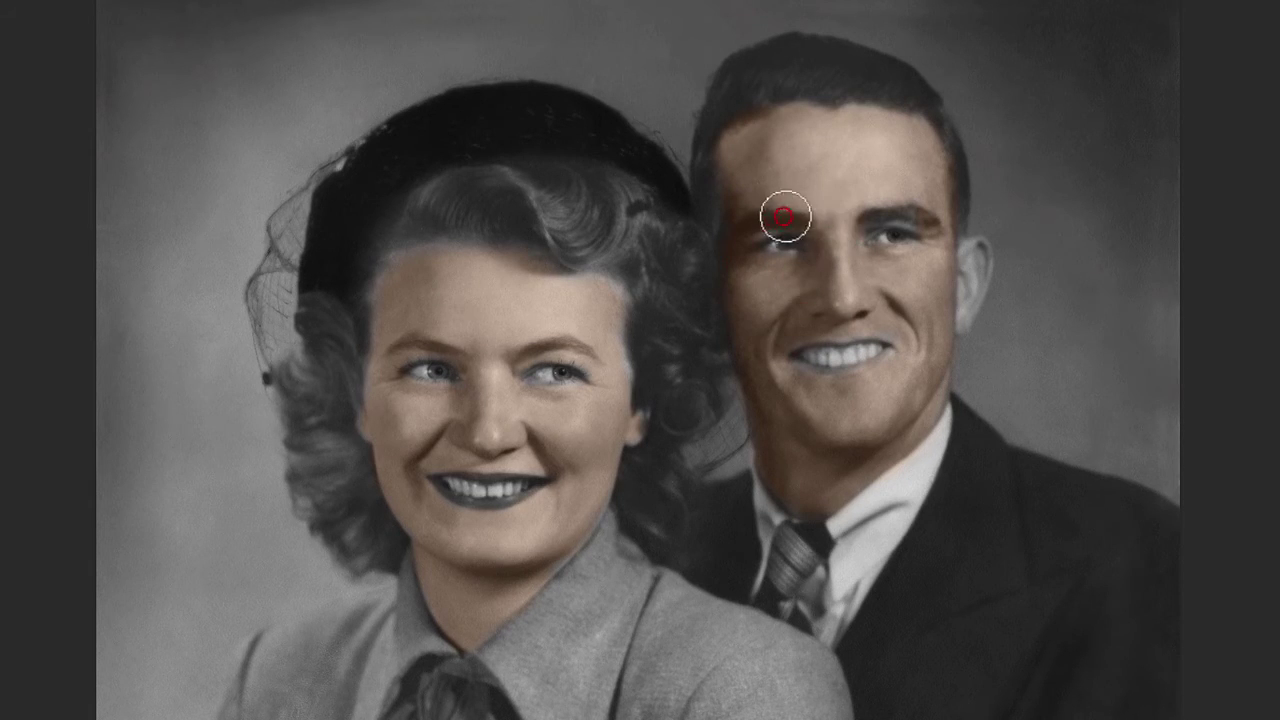
{"action": "mouse_move", "coordinate": [785, 217]}
{"action": "left_mouse_down"}
{"action": "mouse_move", "coordinate": [929, 209]}
{"action": "mouse_move", "coordinate": [918, 207]}
{"action": "left_mouse_up"}
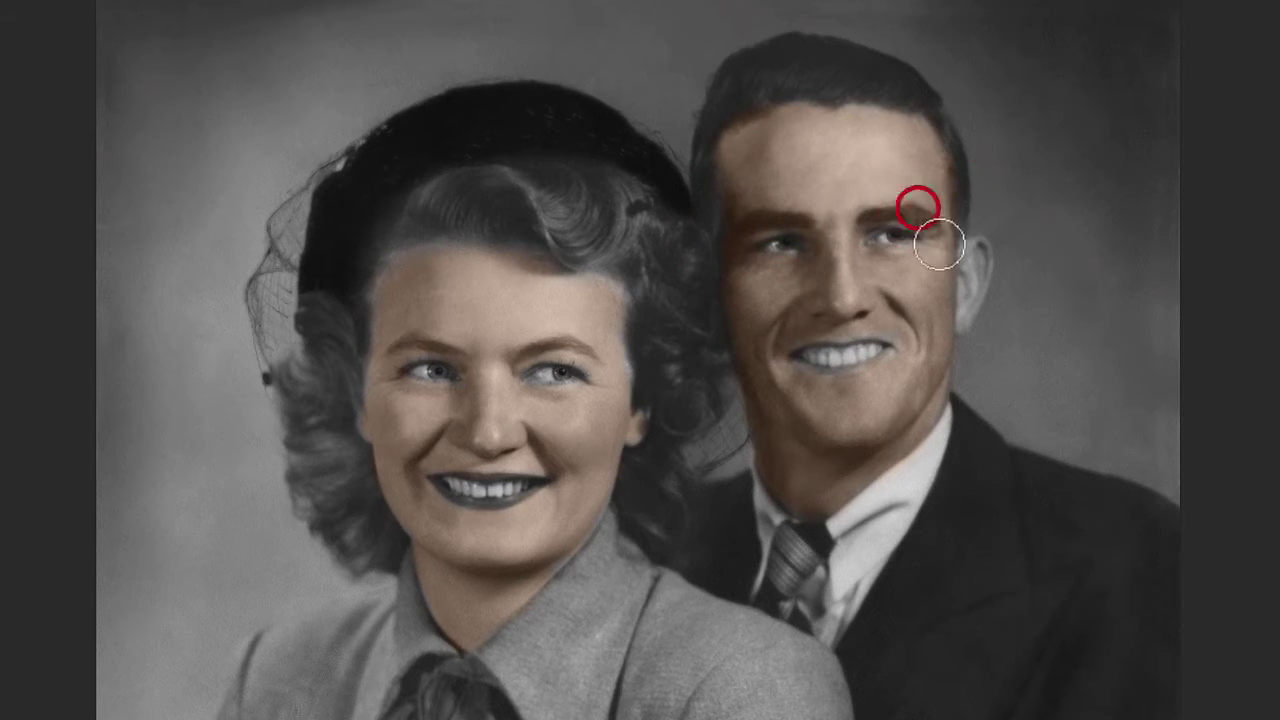
{"action": "mouse_move", "coordinate": [974, 266]}
{"action": "left_mouse_down"}
{"action": "mouse_move", "coordinate": [963, 294]}
{"action": "mouse_move", "coordinate": [974, 254]}
{"action": "mouse_move", "coordinate": [952, 318]}
{"action": "left_mouse_up"}
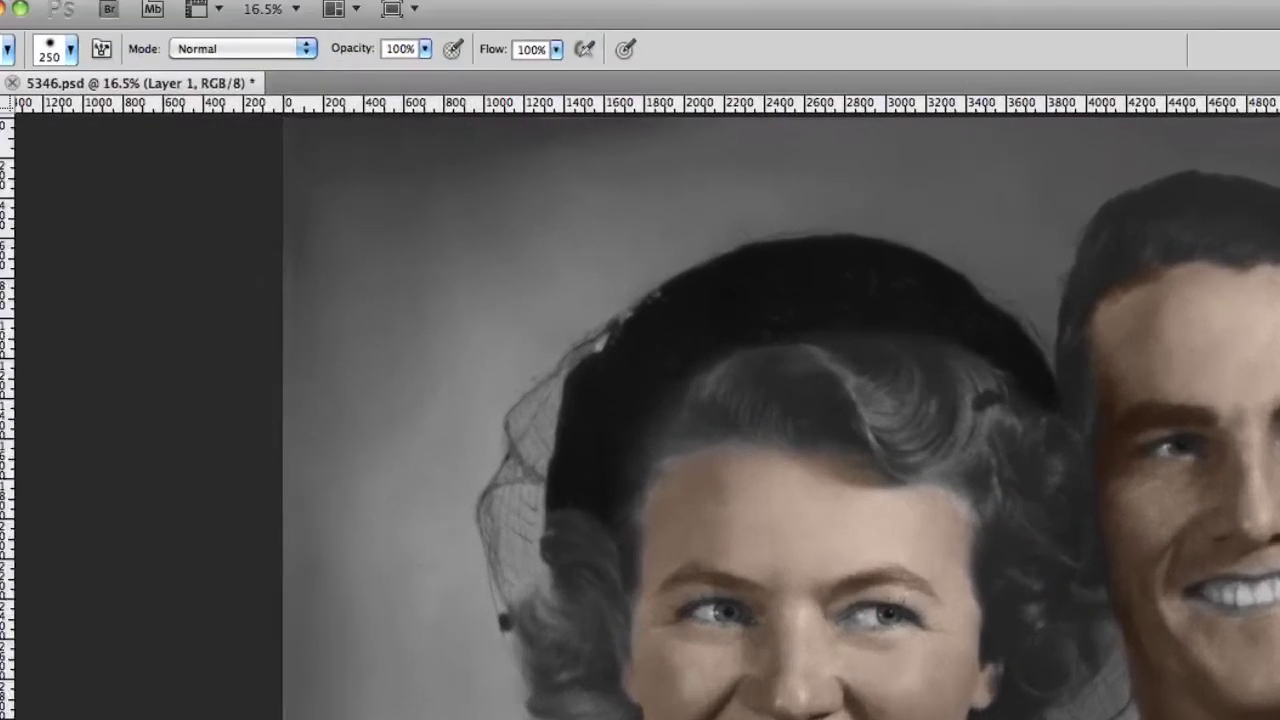
- Shift the hue of the skin tones on Layer 1 to -4 with Hue/Saturation, comparing it with the preview off and on
{"action": "left_click", "coordinate": [343, 14]}
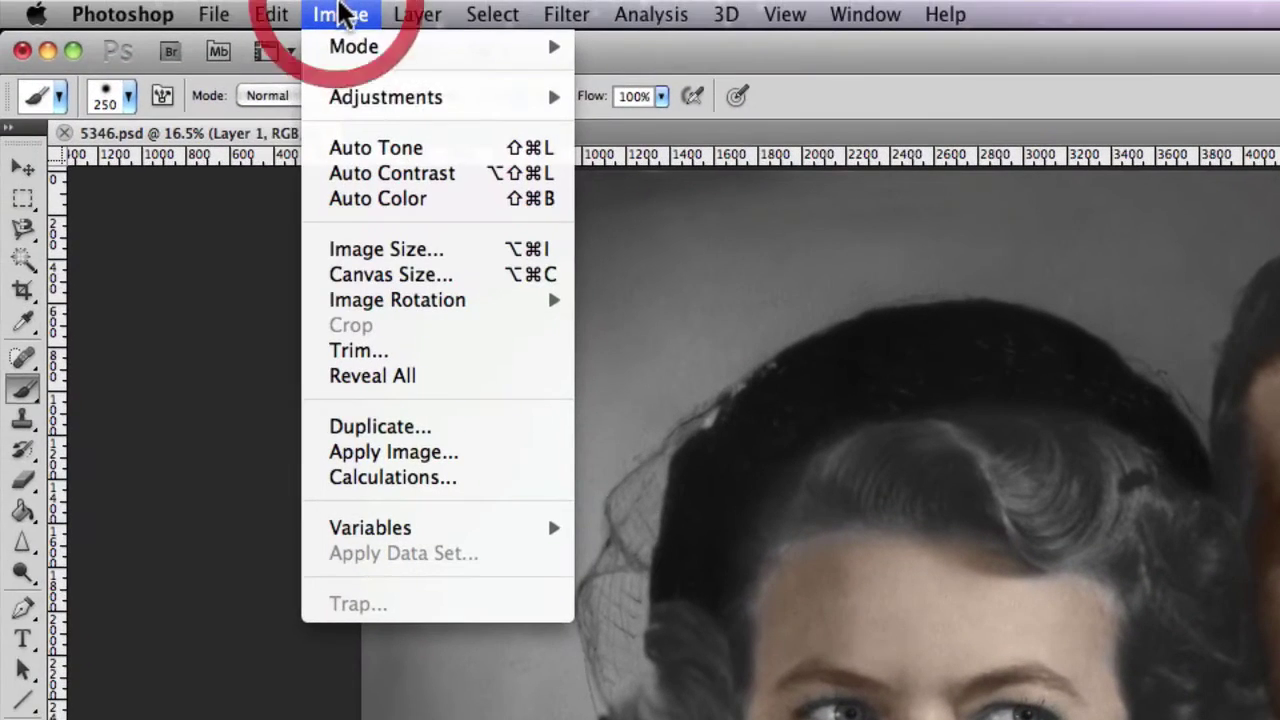
{"action": "mouse_move", "coordinate": [383, 104]}
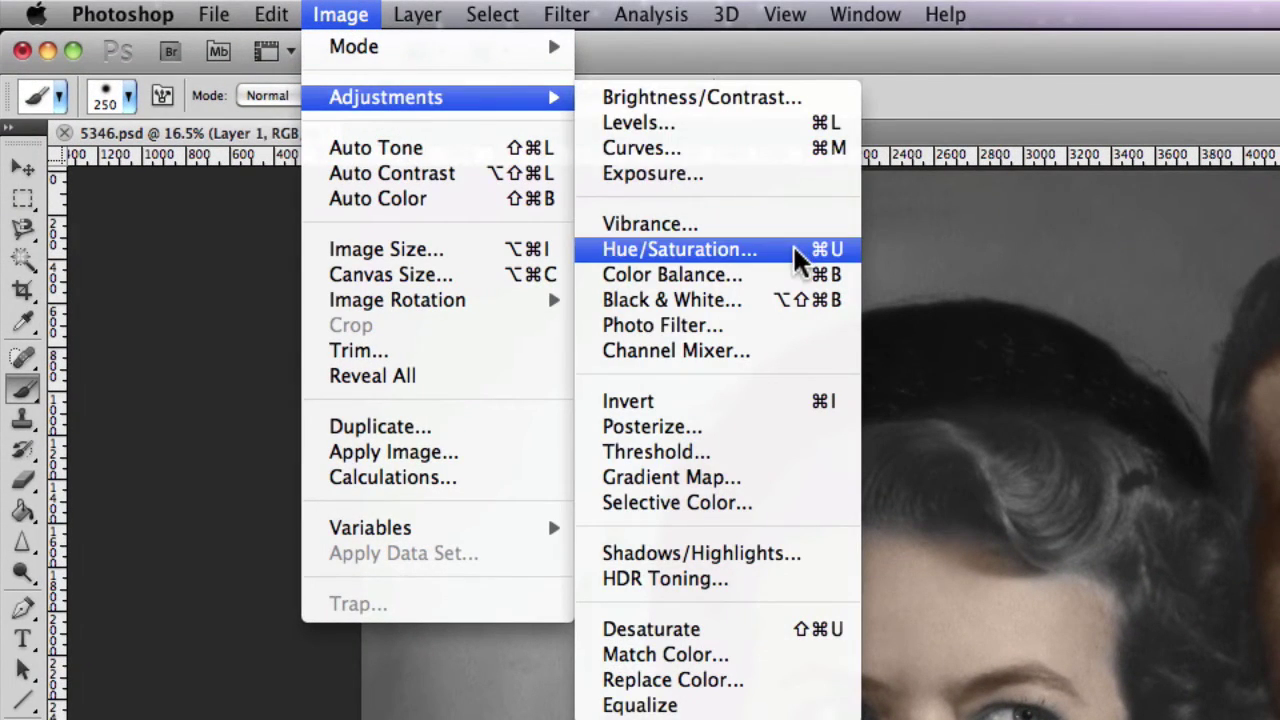
{"action": "left_click", "coordinate": [800, 250]}
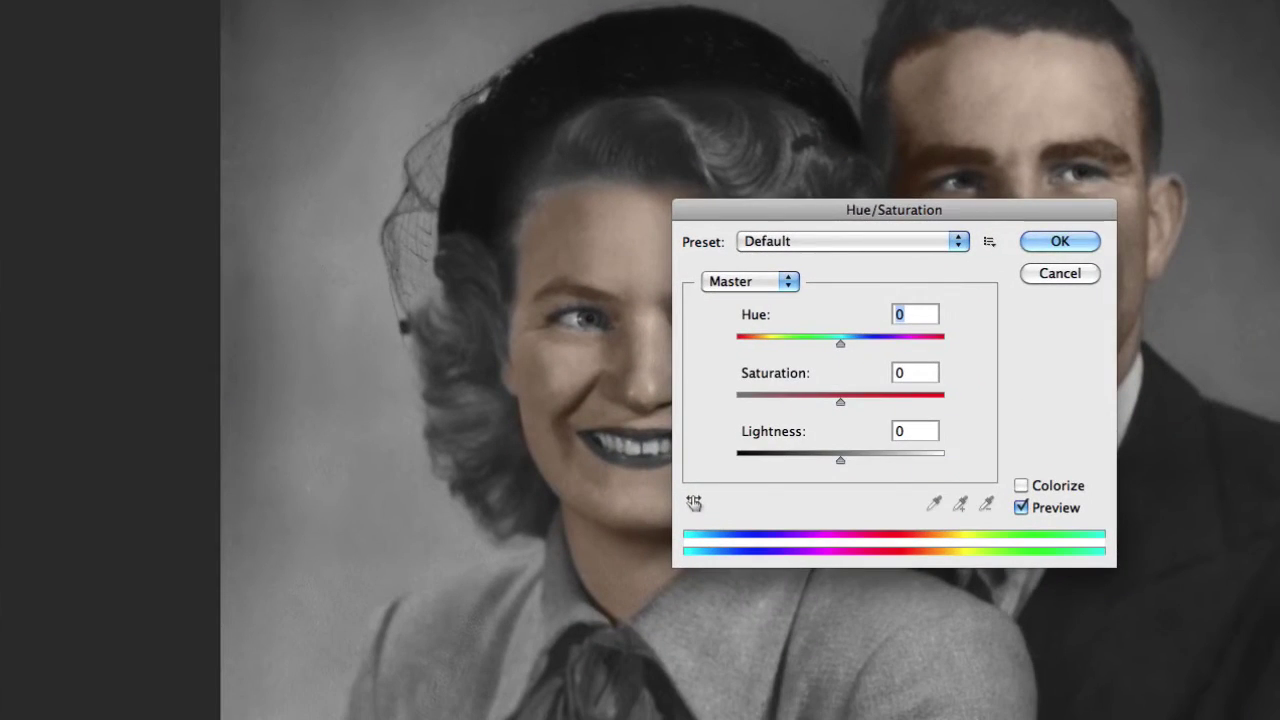
{"action": "left_click_drag", "start_coordinate": [964, 218], "coordinate": [298, 197]}
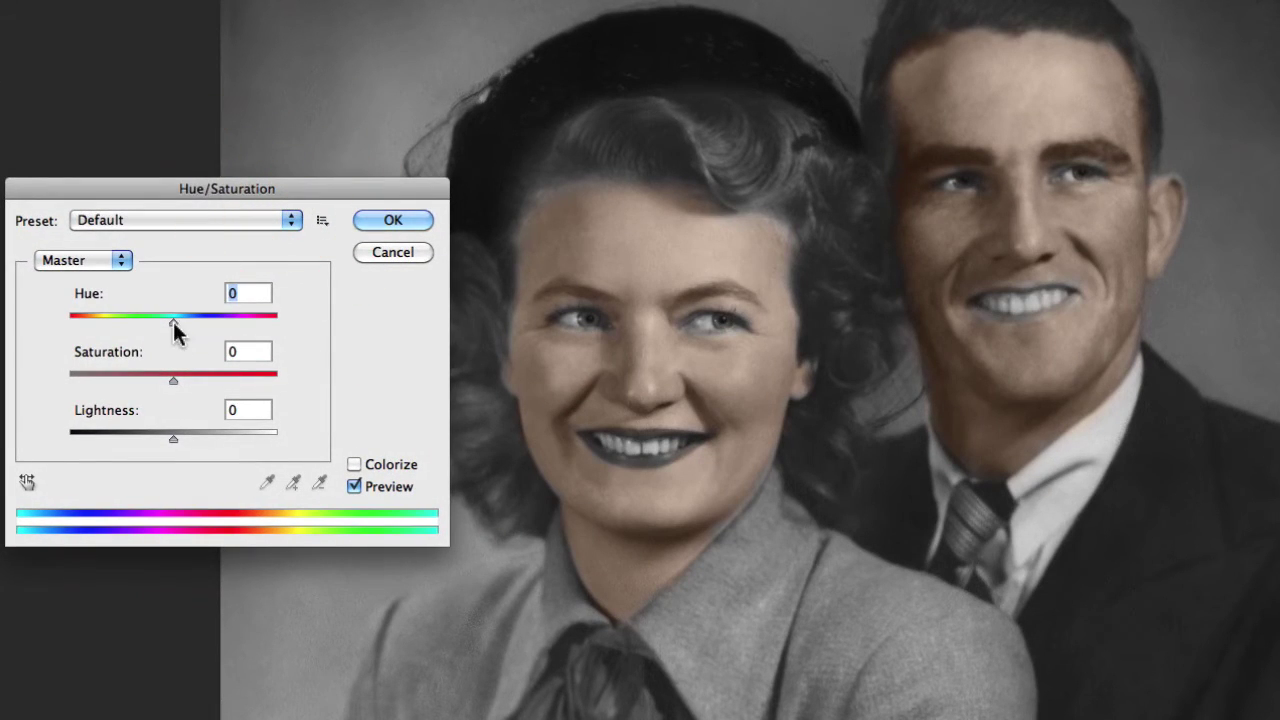
{"action": "left_click_drag", "start_coordinate": [175, 326], "coordinate": [168, 328]}
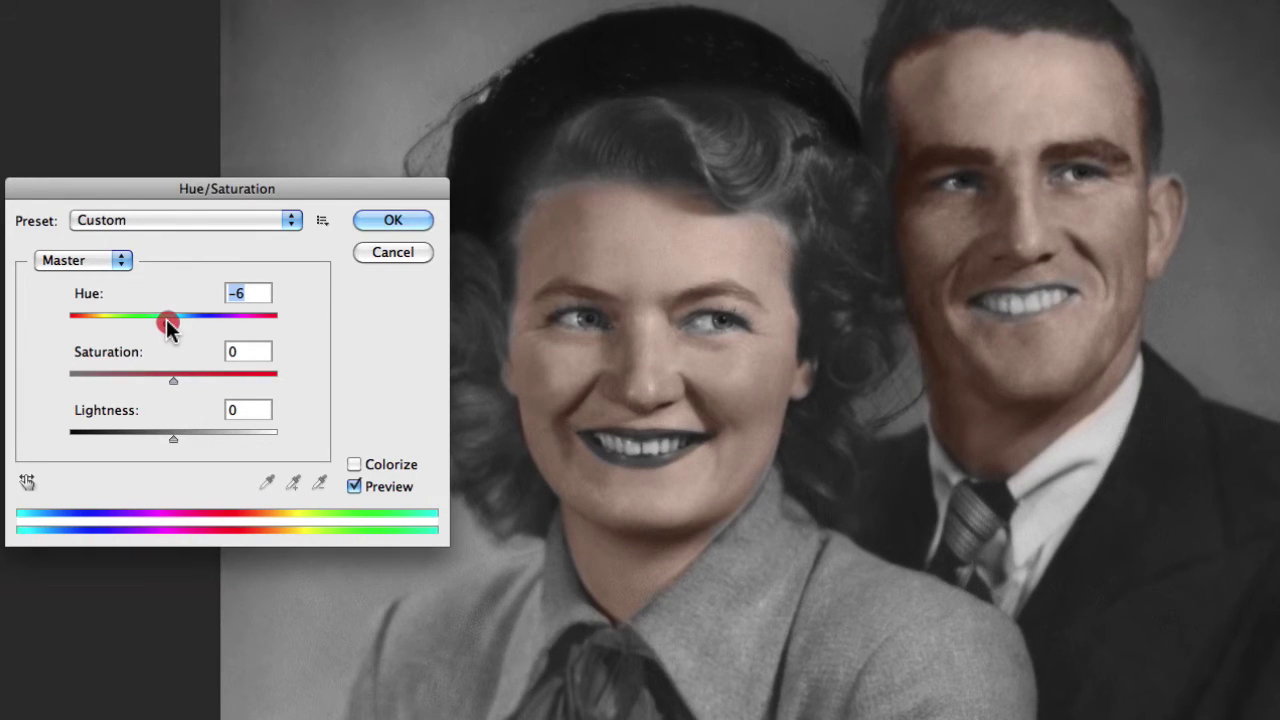
{"action": "left_click_drag", "start_coordinate": [168, 328], "coordinate": [166, 328]}
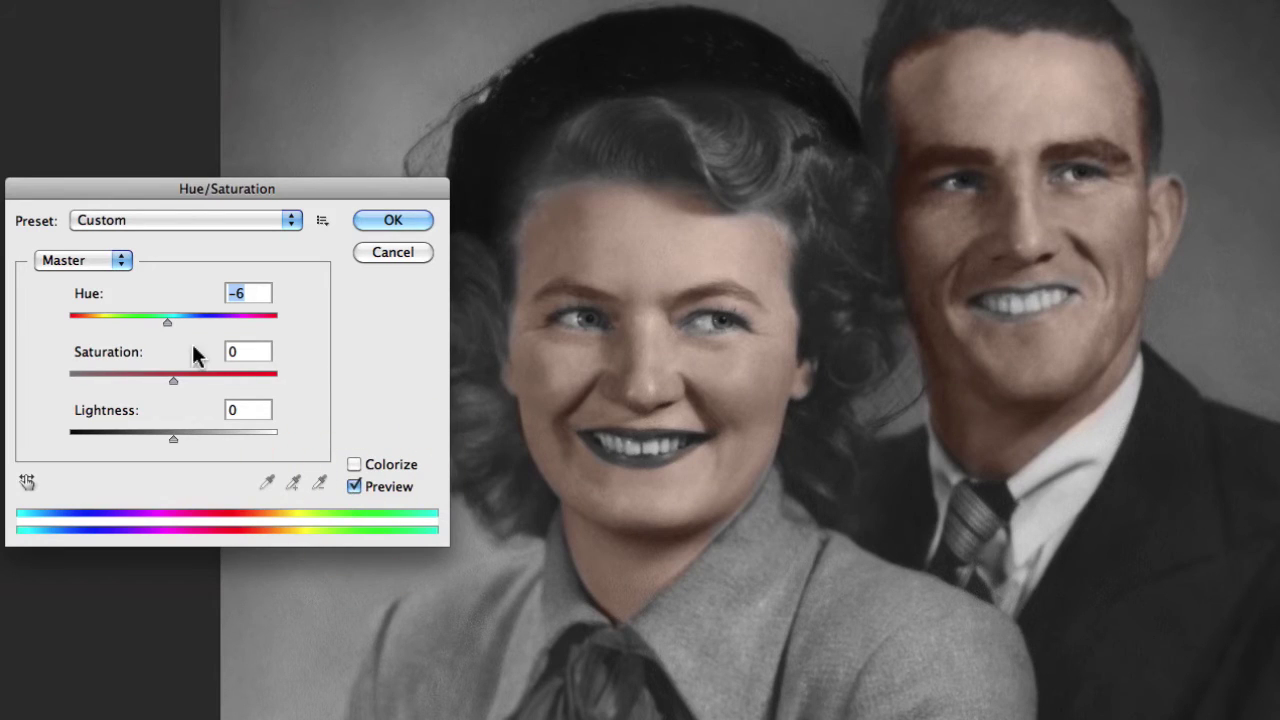
{"action": "left_click_drag", "start_coordinate": [167, 331], "coordinate": [169, 329]}
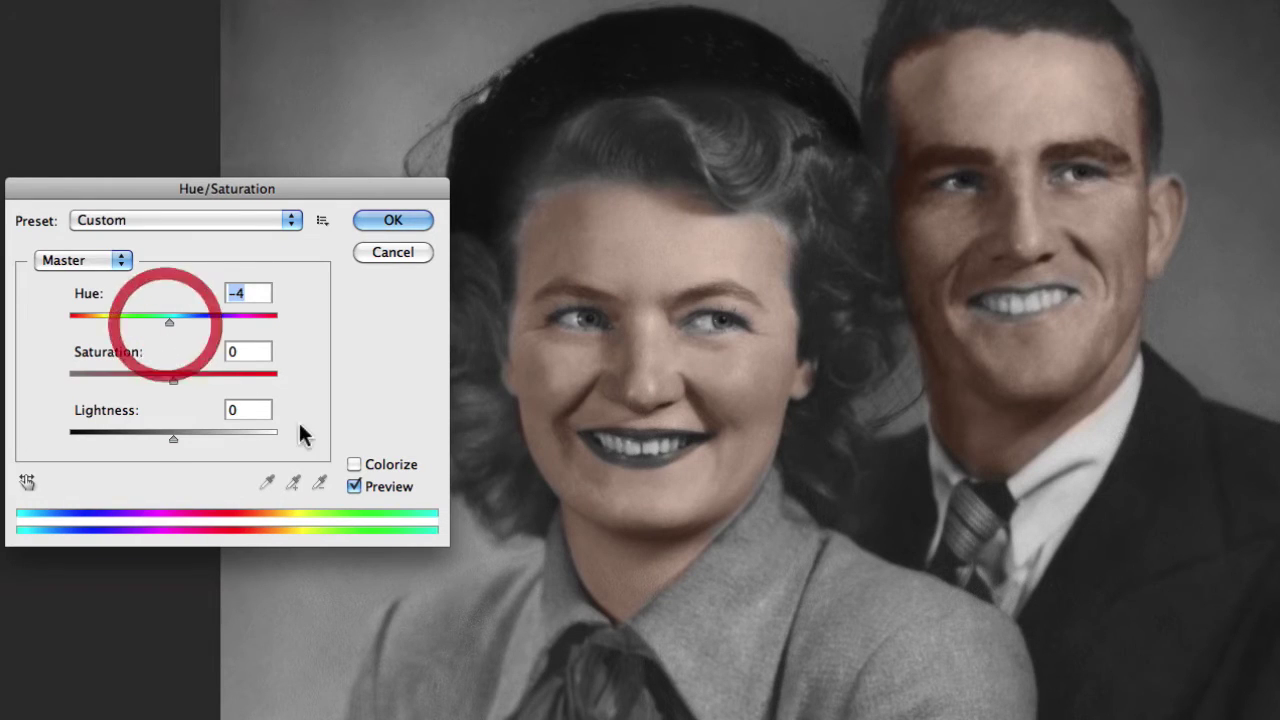
{"action": "double_click", "coordinate": [352, 486]}
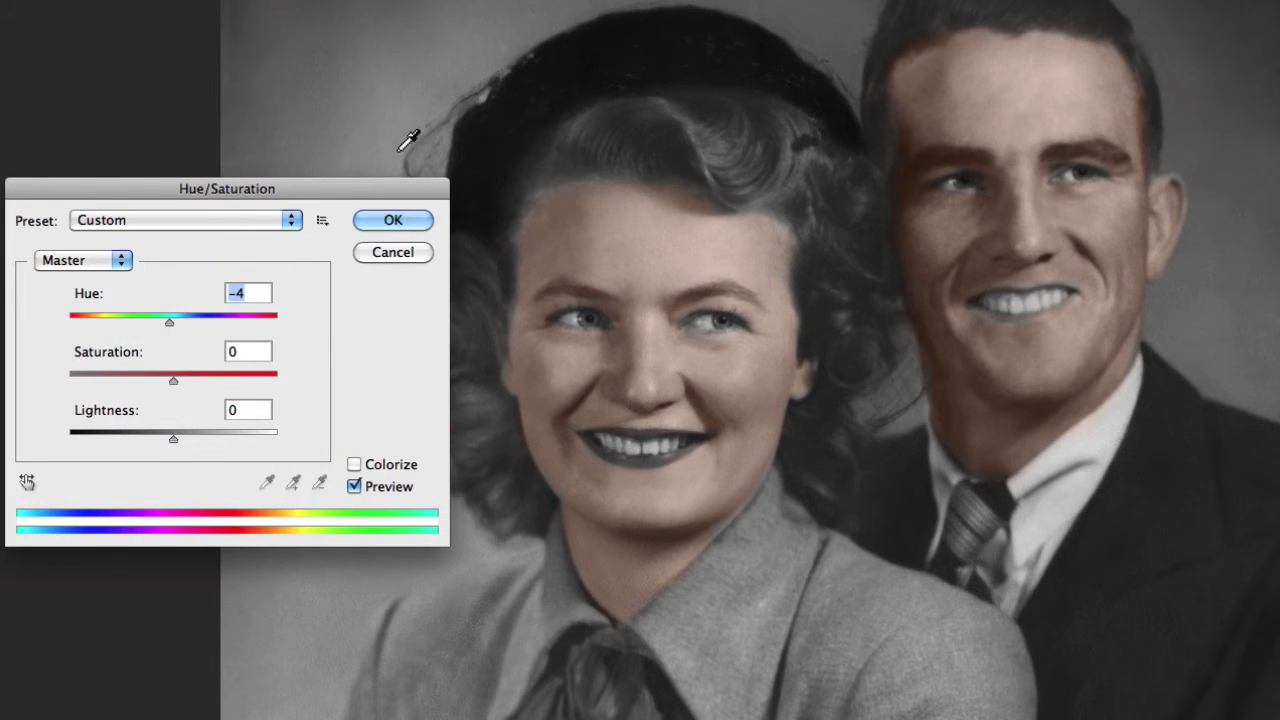
{"action": "left_click", "coordinate": [386, 221]}
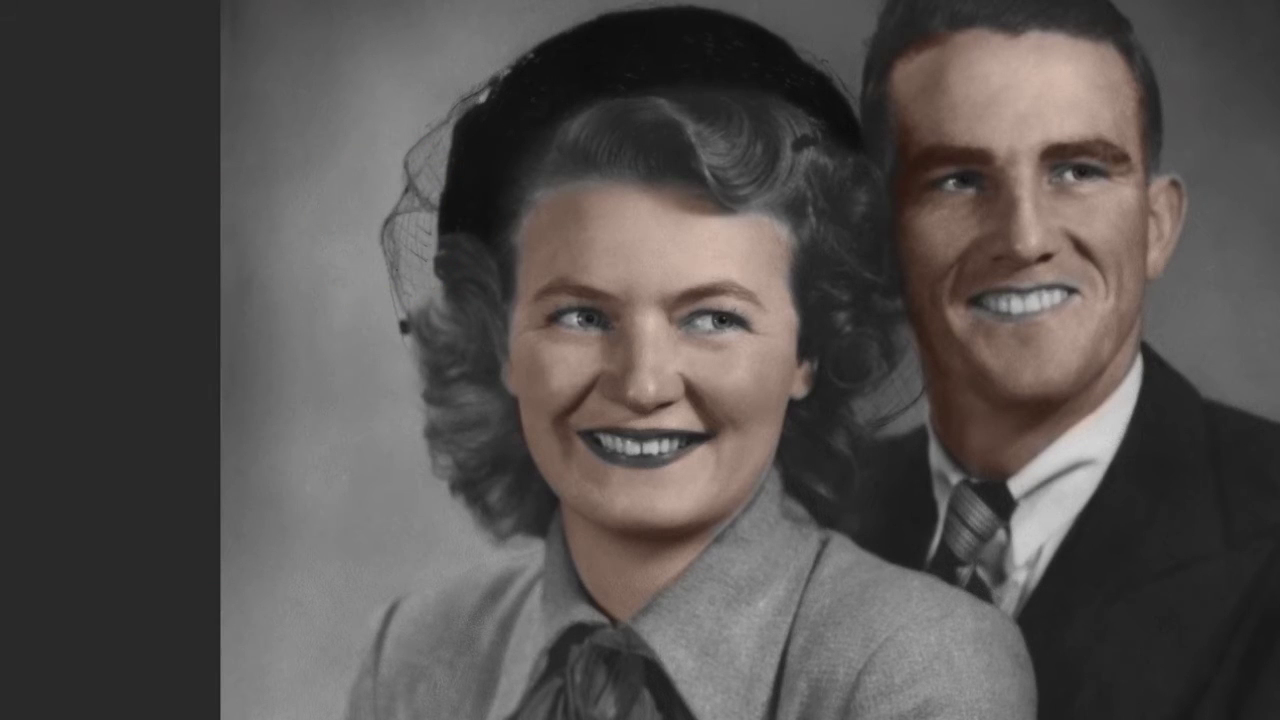
- Create a new layer named Layer 2 with the Color blending mode and 100% opacity
{"action": "left_click", "coordinate": [208, 7]}
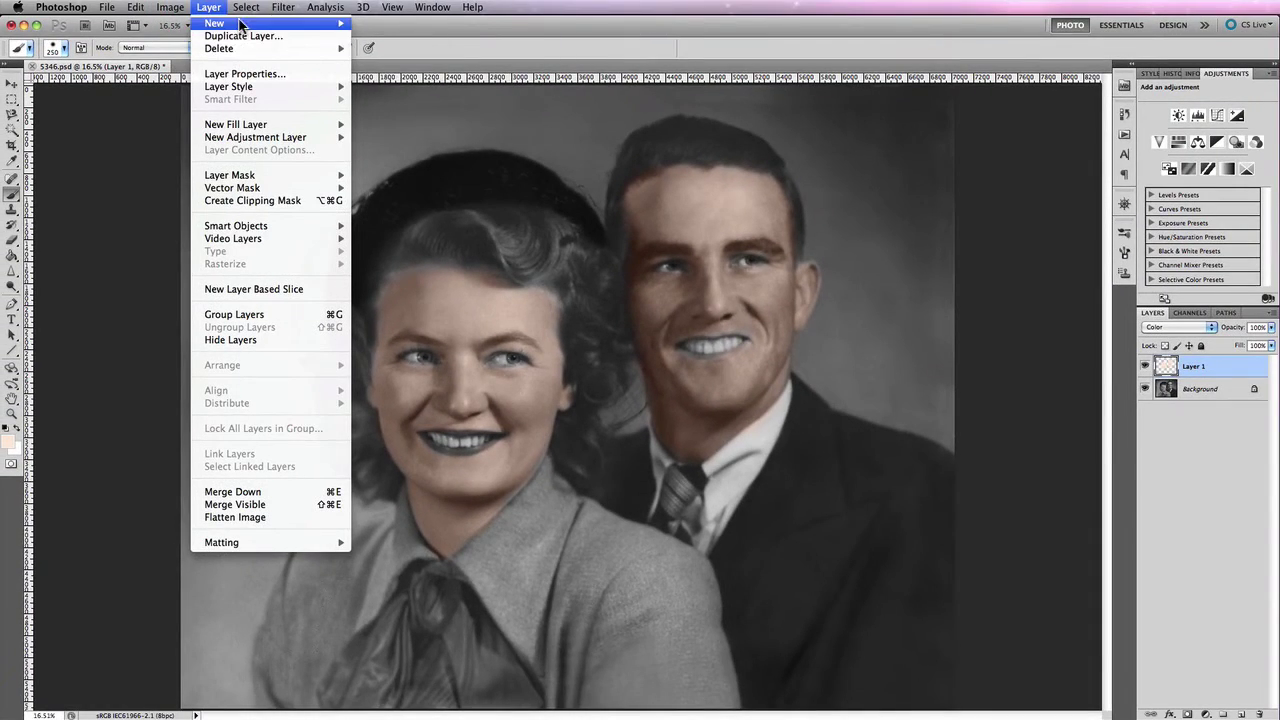
{"action": "mouse_move", "coordinate": [240, 22]}
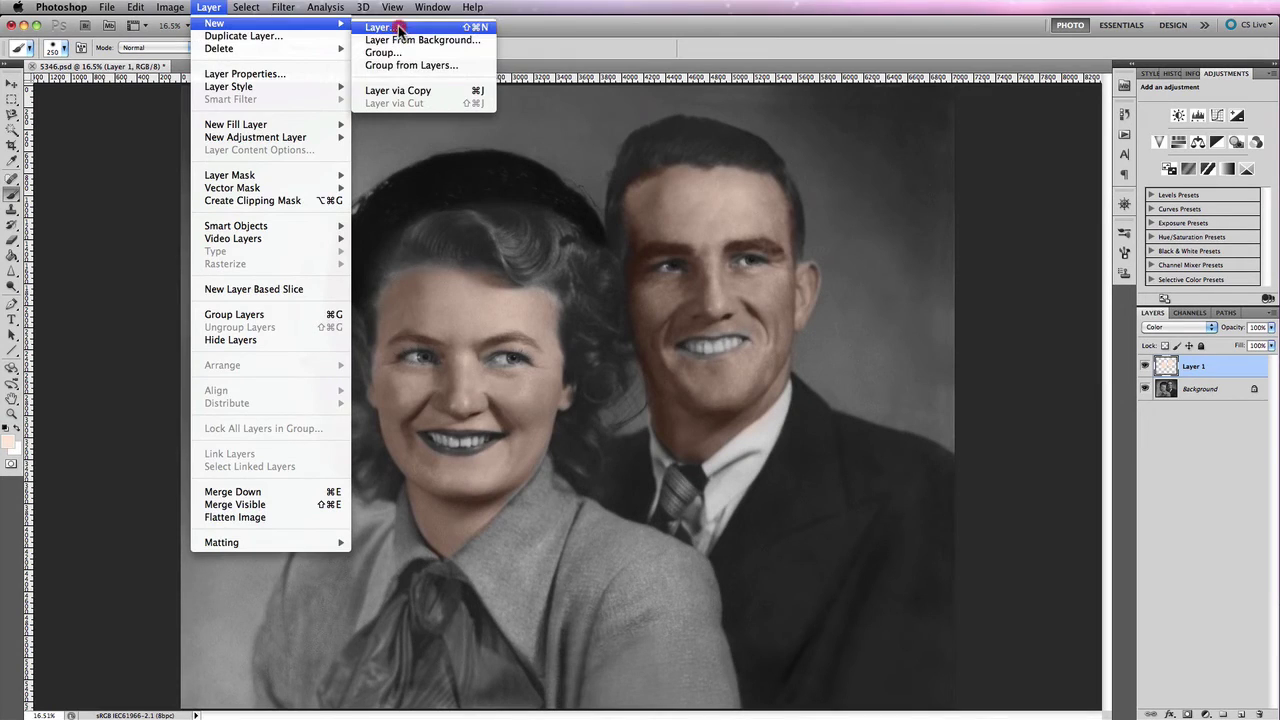
{"action": "left_click", "coordinate": [398, 25]}
{"action": "left_click", "coordinate": [530, 400]}
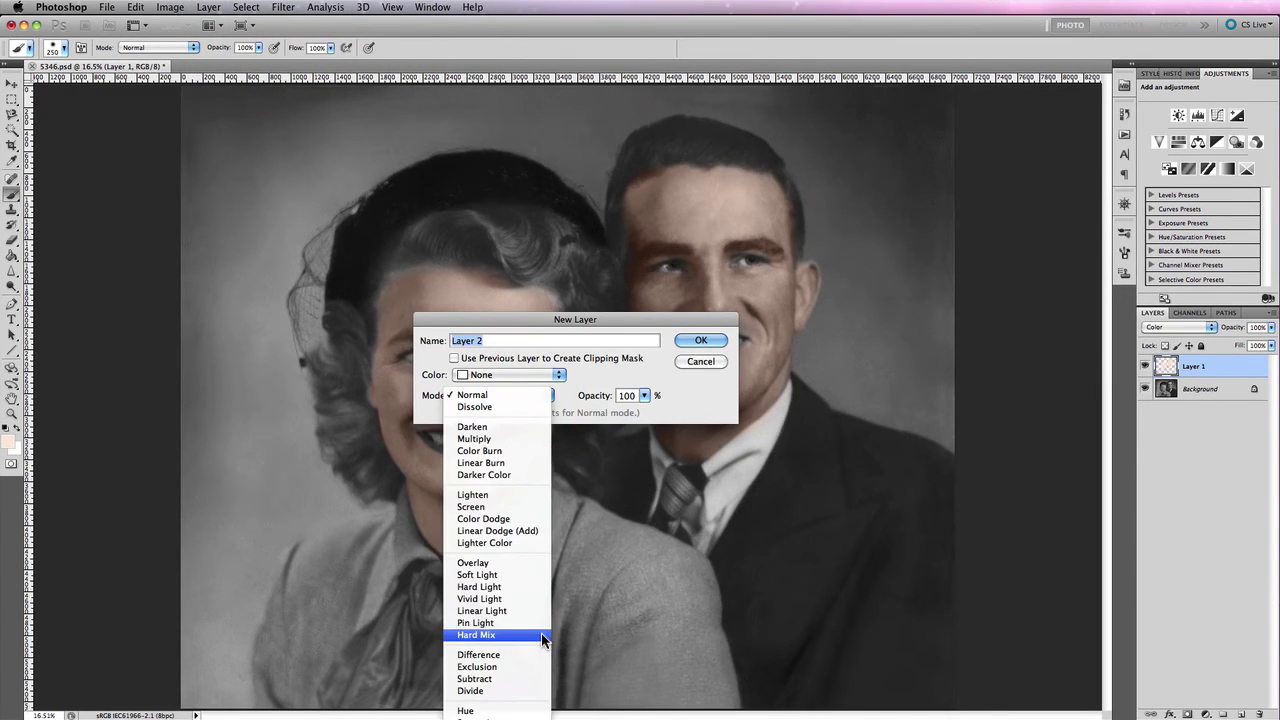
{"action": "left_click", "coordinate": [472, 718]}
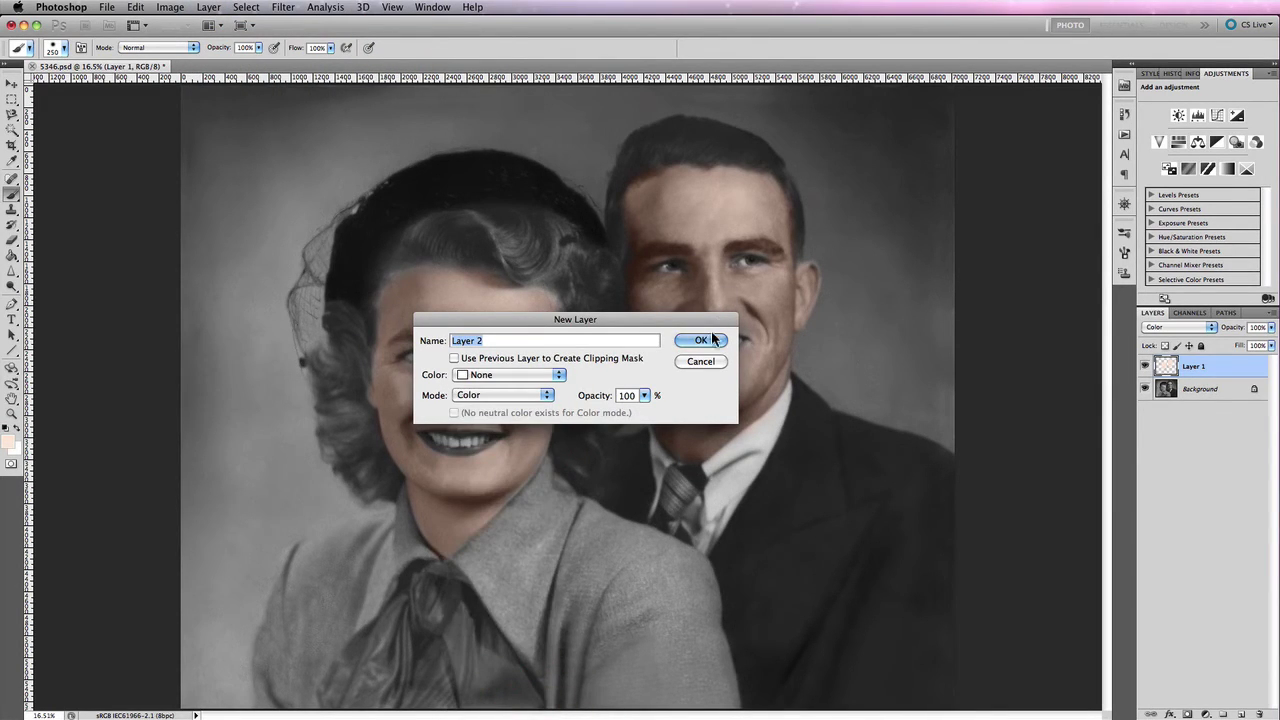
{"action": "left_click", "coordinate": [709, 340]}
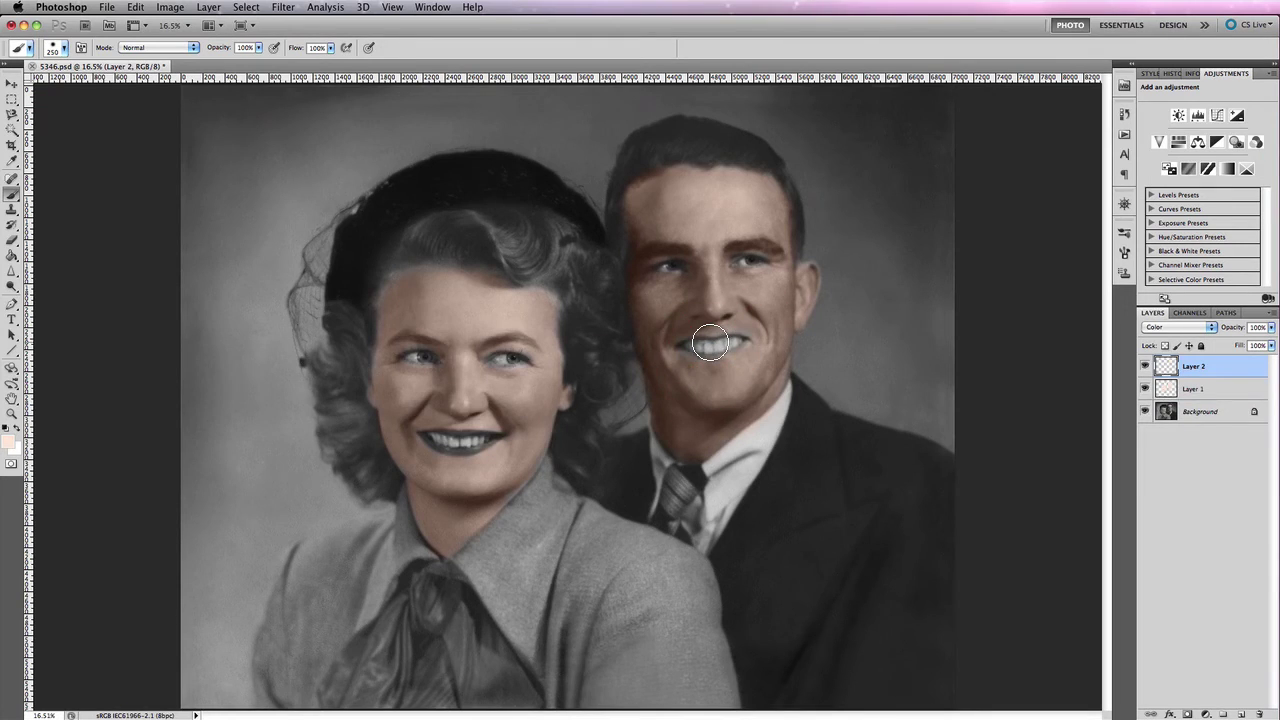
- Set the foreground colour to a light magenta pink with a hue of 304°
{"action": "left_click", "coordinate": [9, 446]}
{"action": "left_click_drag", "start_coordinate": [237, 334], "coordinate": [235, 265]}
{"action": "left_click", "coordinate": [81, 243]}
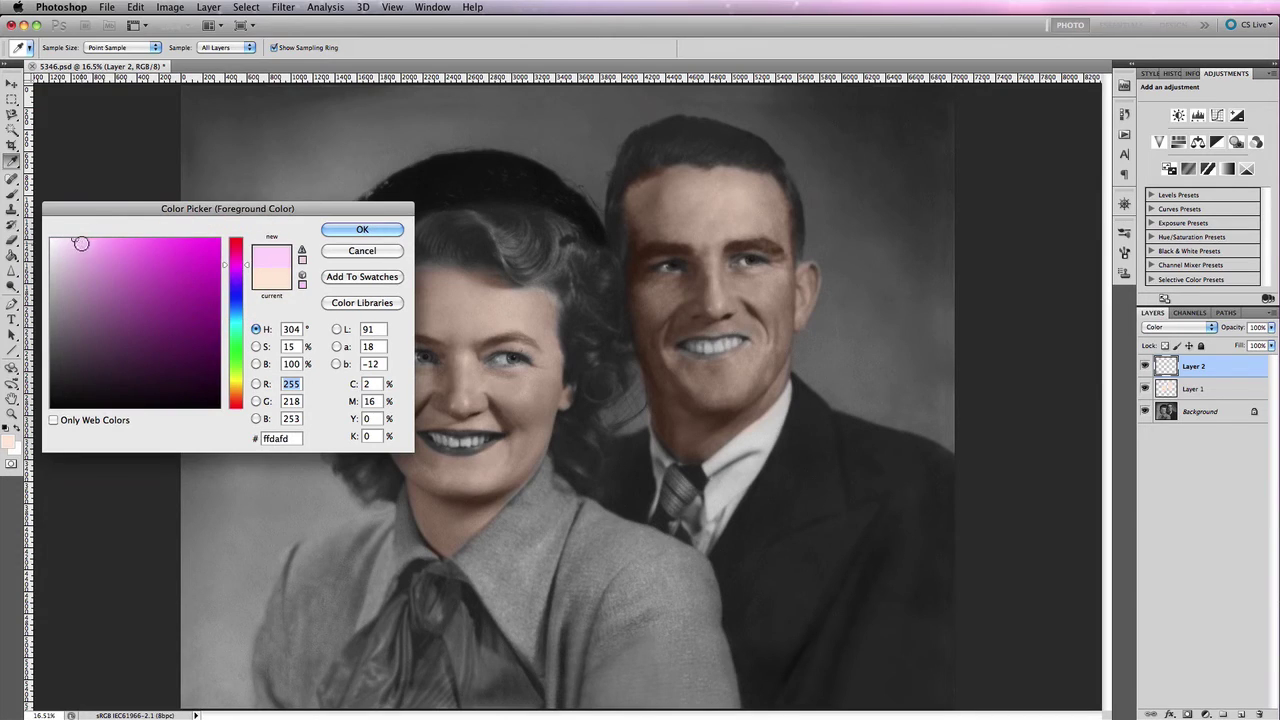
{"action": "left_click", "coordinate": [383, 229]}
- Paint the woman's jacket pink on Layer 2, covering both shoulders, the sleeves and the collar
{"action": "key", "text": "b"}
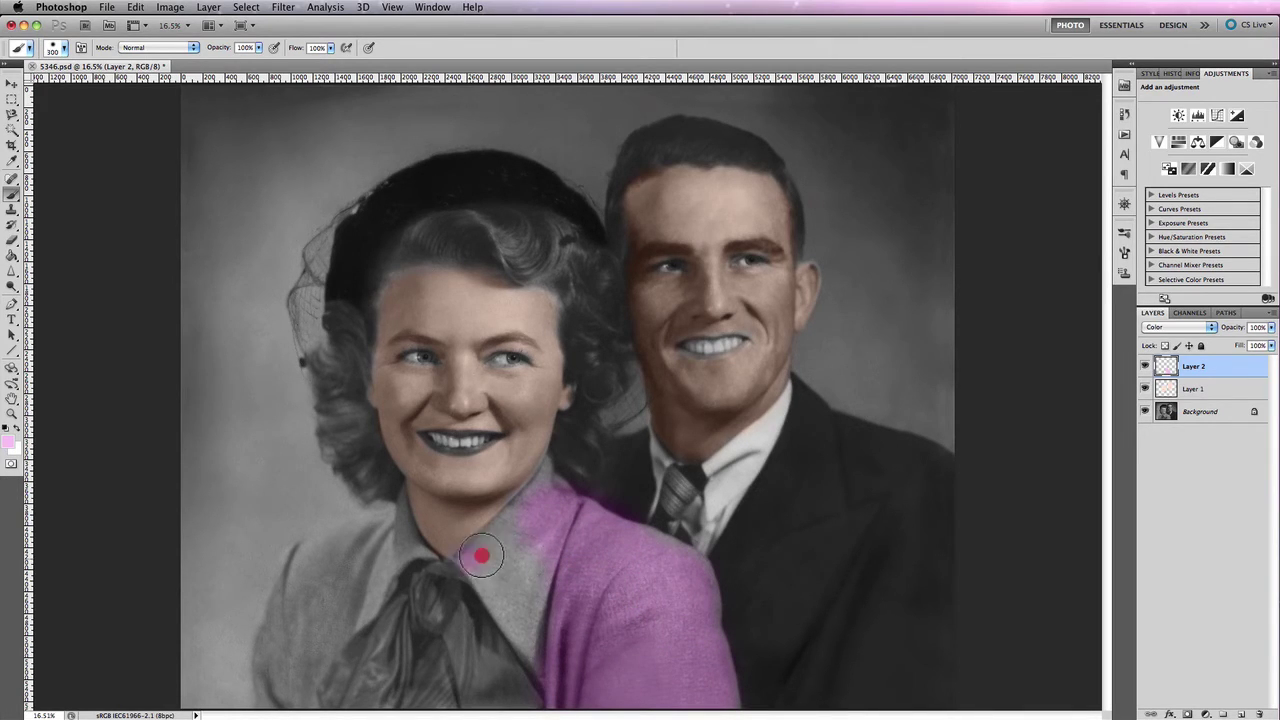
{"action": "left_click_drag", "start_coordinate": [481, 555], "coordinate": [534, 506]}
{"action": "mouse_move", "coordinate": [487, 567]}
{"action": "left_mouse_down"}
{"action": "mouse_move", "coordinate": [554, 671]}
{"action": "mouse_move", "coordinate": [523, 614]}
{"action": "mouse_move", "coordinate": [538, 583]}
{"action": "mouse_move", "coordinate": [502, 583]}
{"action": "mouse_move", "coordinate": [536, 562]}
{"action": "mouse_move", "coordinate": [640, 548]}
{"action": "left_mouse_up"}
{"action": "mouse_move", "coordinate": [372, 552]}
{"action": "left_mouse_down"}
{"action": "mouse_move", "coordinate": [272, 700]}
{"action": "mouse_move", "coordinate": [275, 626]}
{"action": "mouse_move", "coordinate": [302, 557]}
{"action": "mouse_move", "coordinate": [392, 527]}
{"action": "mouse_move", "coordinate": [335, 567]}
{"action": "mouse_move", "coordinate": [340, 554]}
{"action": "mouse_move", "coordinate": [318, 560]}
{"action": "mouse_move", "coordinate": [311, 595]}
{"action": "left_mouse_up"}
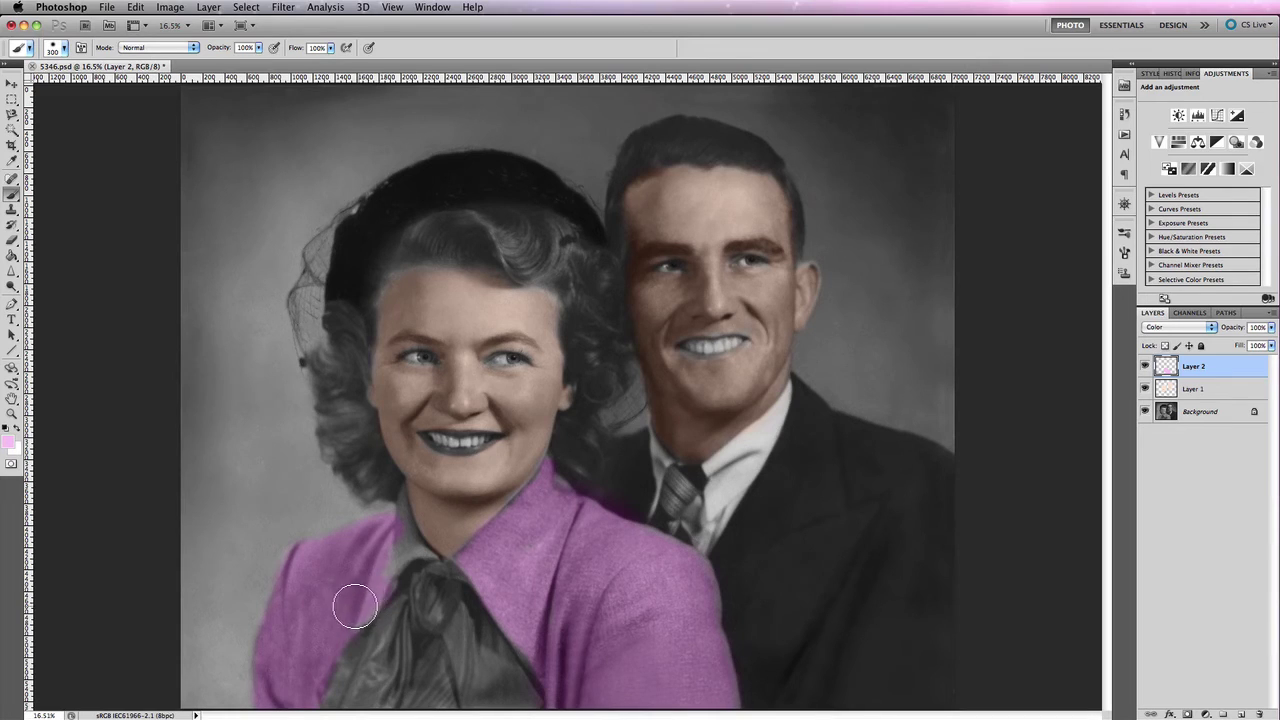
{"action": "mouse_move", "coordinate": [355, 606]}
{"action": "left_mouse_down"}
{"action": "mouse_move", "coordinate": [391, 557]}
{"action": "mouse_move", "coordinate": [397, 510]}
{"action": "mouse_move", "coordinate": [424, 552]}
{"action": "left_mouse_up"}
- Shift the hue of the pink jacket layer to +14 with Hue/Saturation
{"action": "left_click", "coordinate": [171, 7]}
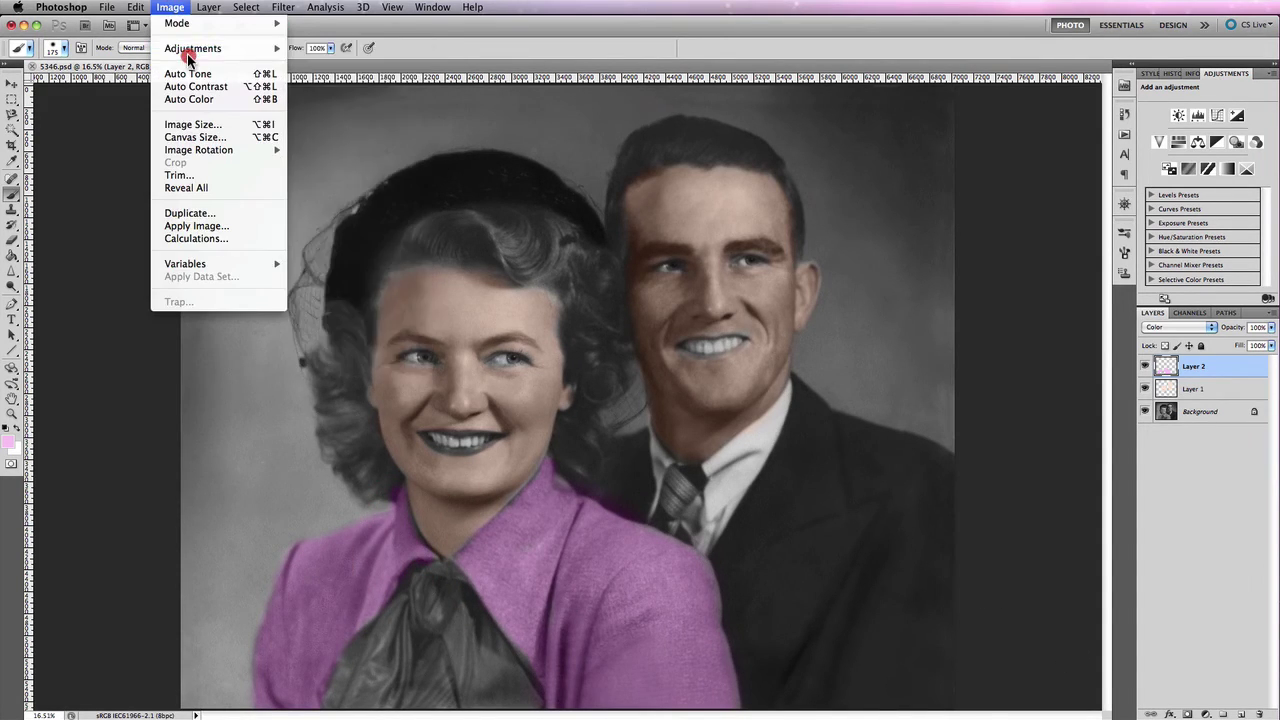
{"action": "mouse_move", "coordinate": [189, 56]}
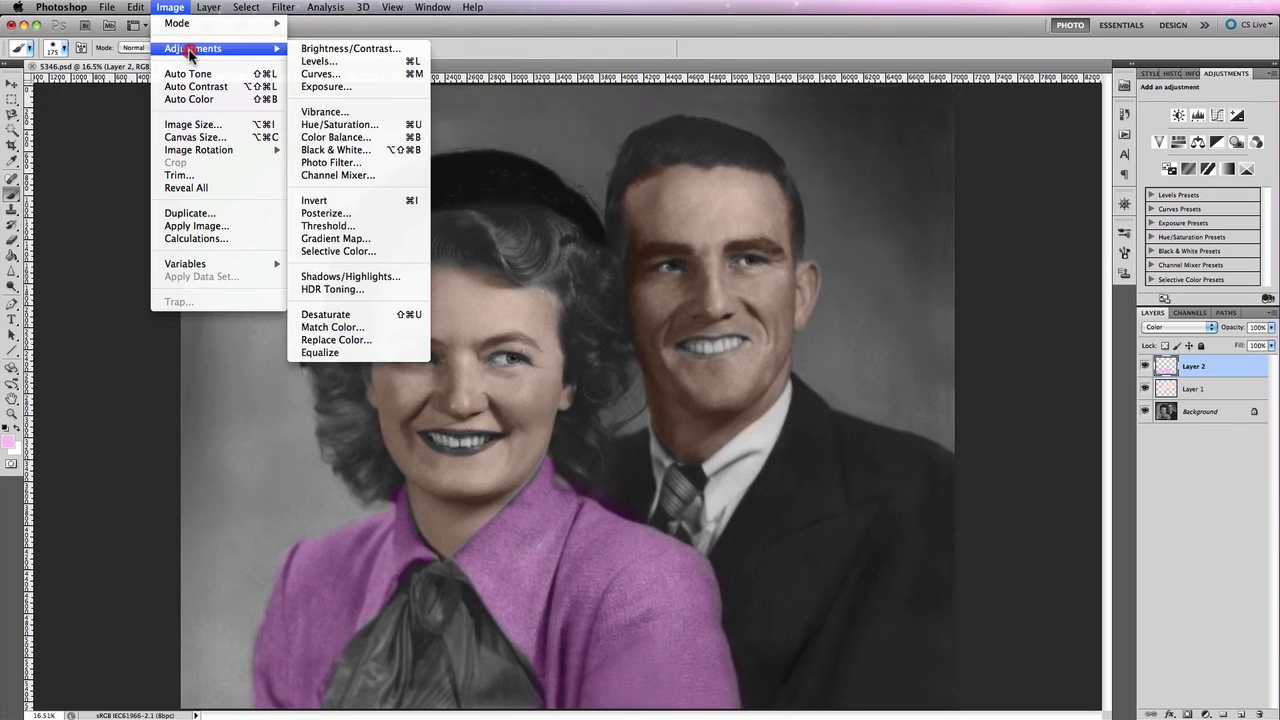
{"action": "left_click", "coordinate": [365, 125]}
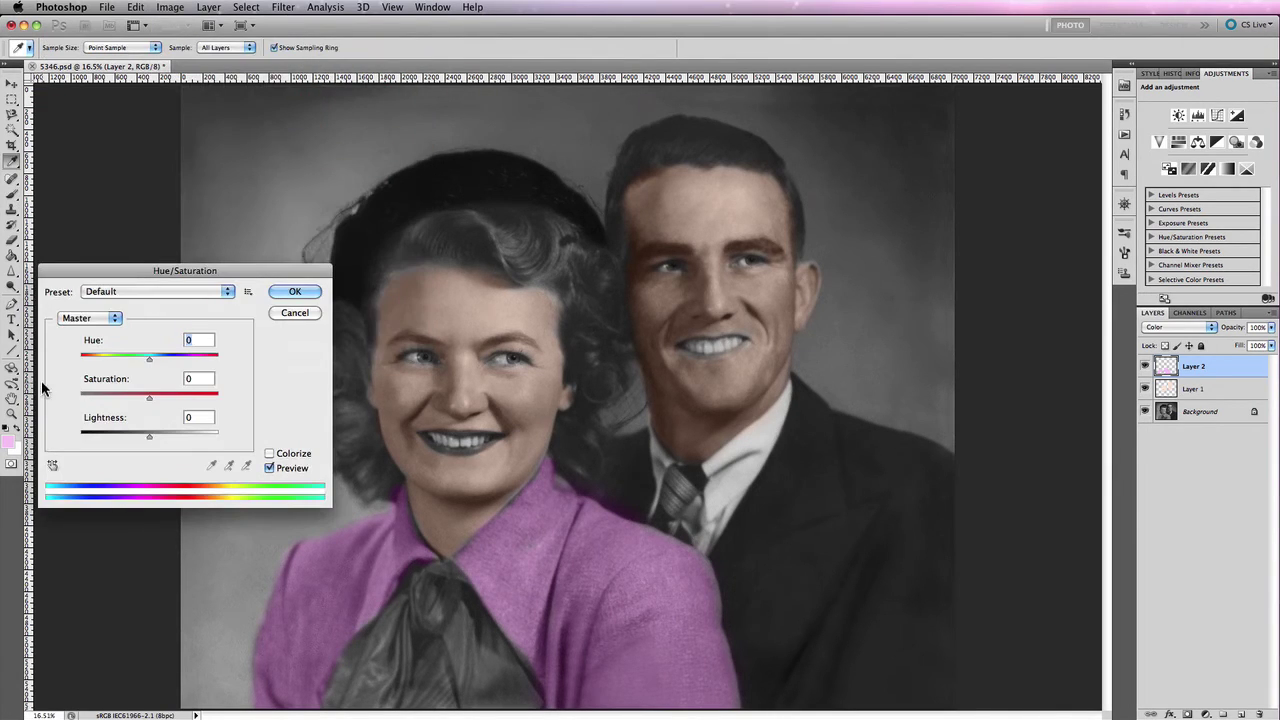
{"action": "left_click_drag", "start_coordinate": [149, 365], "coordinate": [156, 365]}
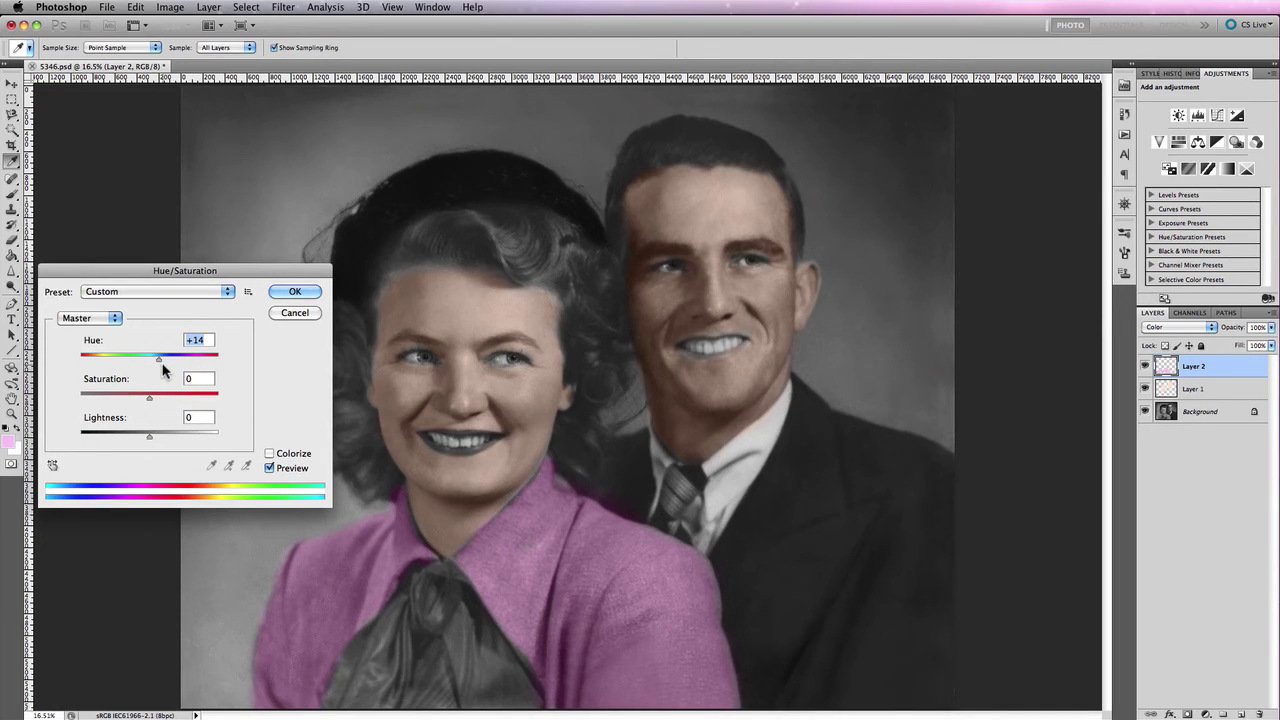
{"action": "left_click", "coordinate": [291, 292]}
- Try to sample the jacket's pink as the brush colour with all layers visible
{"action": "key", "text": "b"}
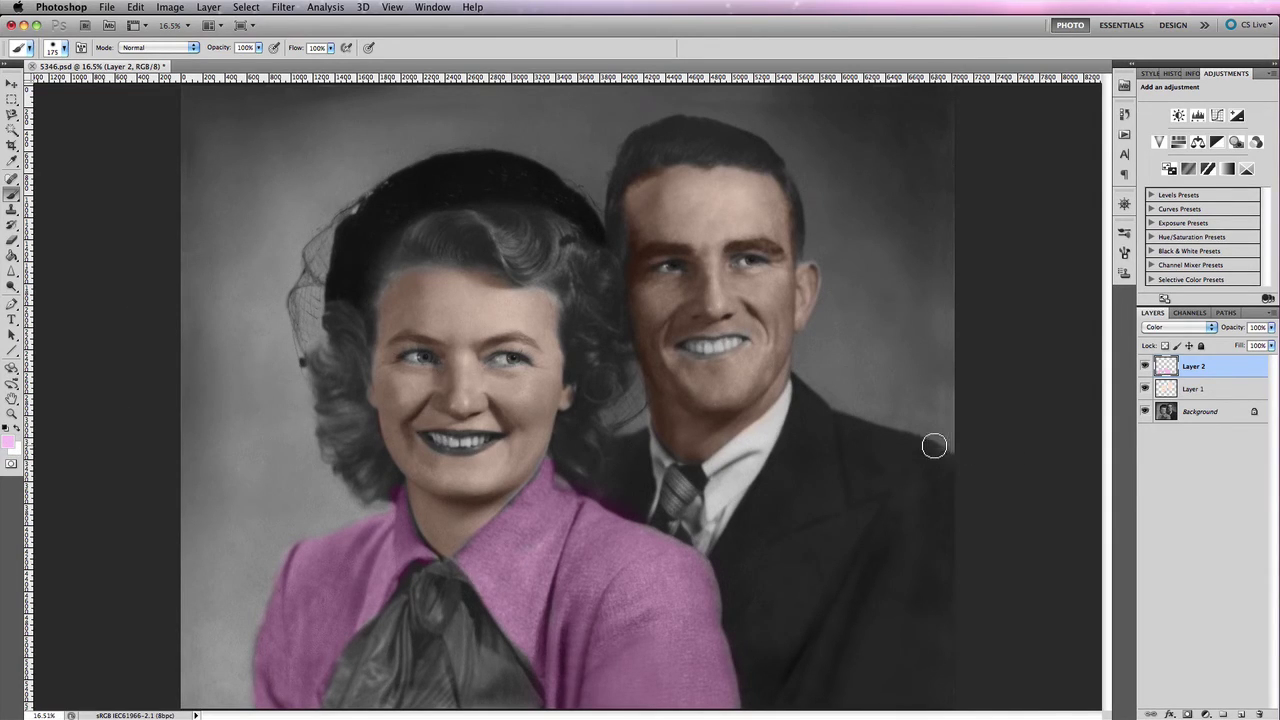
{"action": "left_click", "coordinate": [606, 544], "text": "alt"}
{"action": "left_click", "coordinate": [605, 545], "text": "alt"}
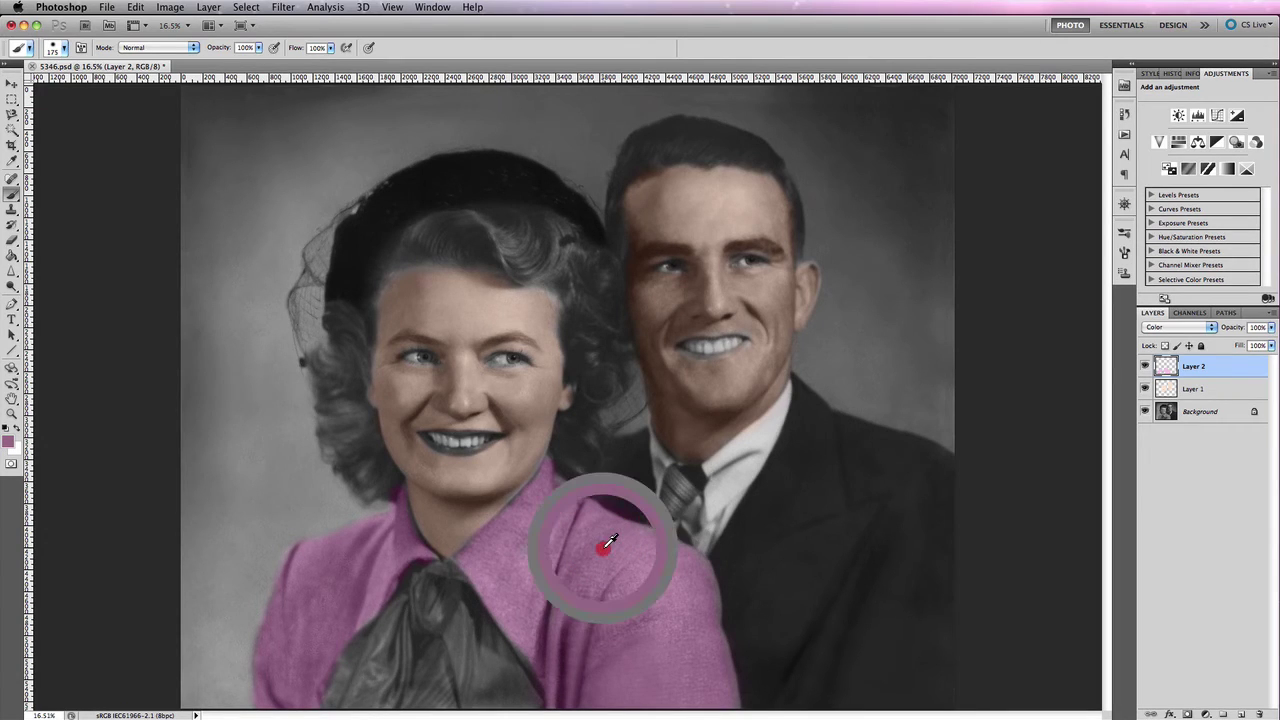
{"action": "left_click_drag", "start_coordinate": [606, 546], "coordinate": [607, 550]}
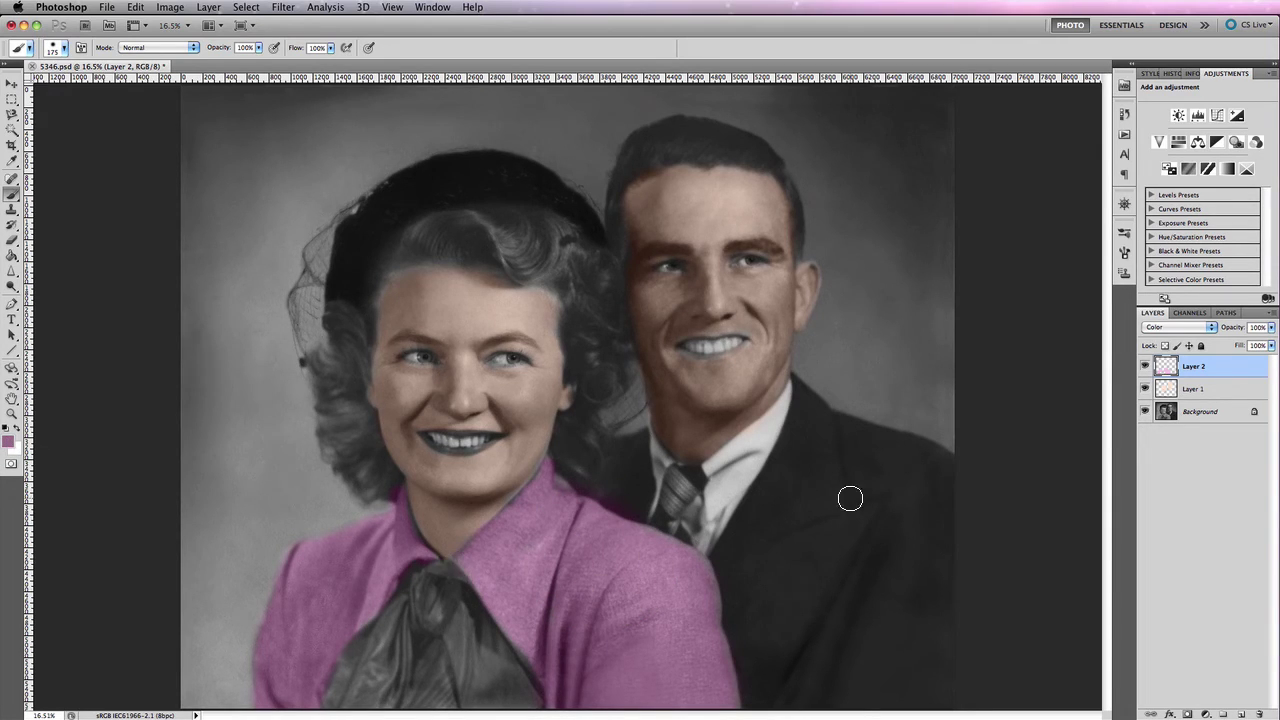
- Sample the jacket's pure pink from Layer 2 alone, with the Background and Layer 1 temporarily hidden
{"action": "left_click", "coordinate": [1145, 411]}
{"action": "left_click", "coordinate": [1145, 389]}
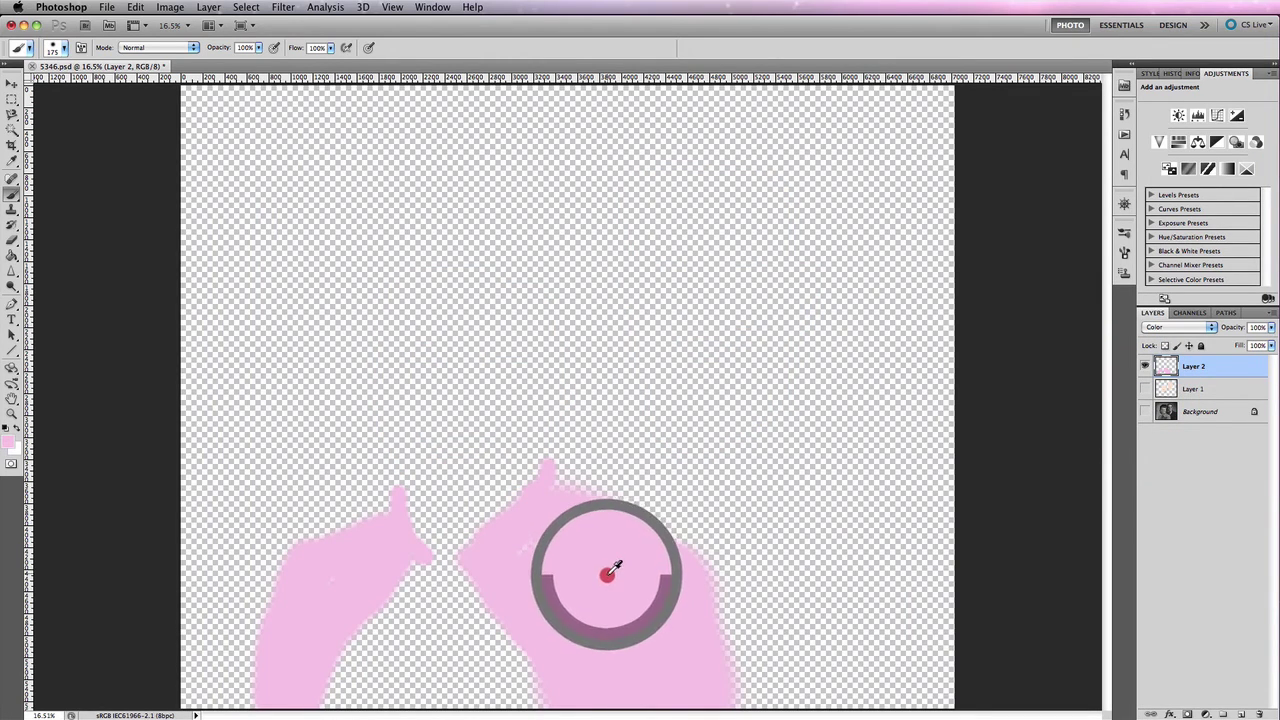
{"action": "left_click", "coordinate": [1145, 389]}
{"action": "left_click", "coordinate": [1145, 411]}
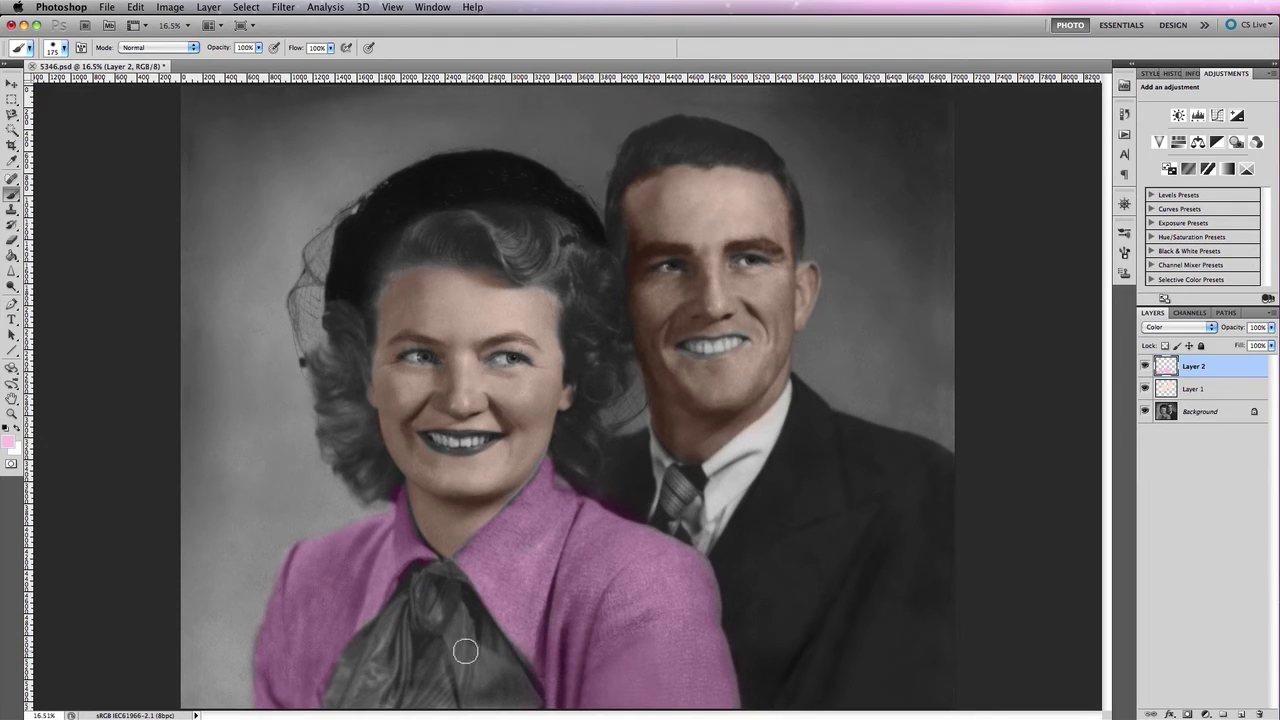
- Paint the woman's scarf with the sampled light pink on Layer 2
{"action": "mouse_move", "coordinate": [419, 622]}
{"action": "left_mouse_down"}
{"action": "mouse_move", "coordinate": [339, 695]}
{"action": "mouse_move", "coordinate": [410, 678]}
{"action": "mouse_move", "coordinate": [487, 702]}
{"action": "mouse_move", "coordinate": [505, 692]}
{"action": "mouse_move", "coordinate": [462, 627]}
{"action": "mouse_move", "coordinate": [479, 605]}
{"action": "mouse_move", "coordinate": [440, 608]}
{"action": "mouse_move", "coordinate": [472, 610]}
{"action": "mouse_move", "coordinate": [528, 675]}
{"action": "mouse_move", "coordinate": [524, 692]}
{"action": "mouse_move", "coordinate": [422, 678]}
{"action": "mouse_move", "coordinate": [374, 692]}
{"action": "mouse_move", "coordinate": [416, 664]}
{"action": "left_mouse_up"}
{"action": "key", "text": "bracketright"}
- Paint the scarf dark magenta #730852 on a new layer set to Color blend mode
{"action": "left_click", "coordinate": [8, 443]}
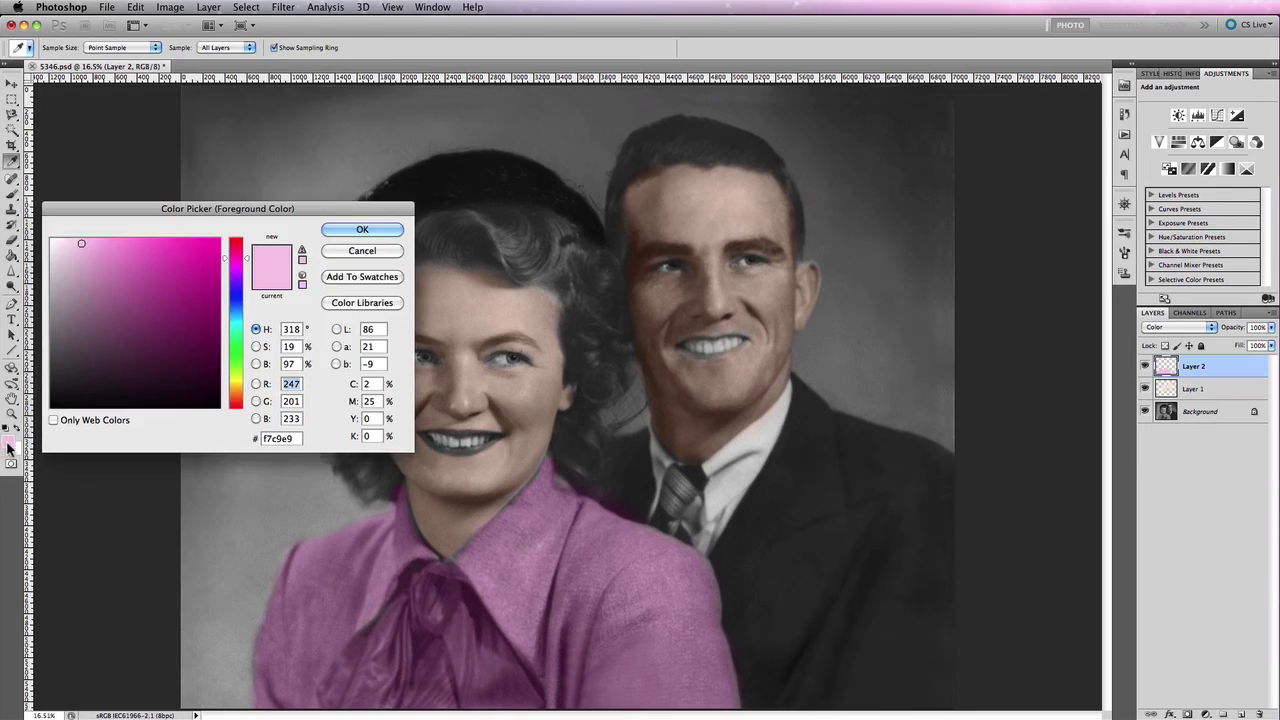
{"action": "left_click", "coordinate": [199, 320]}
{"action": "left_click", "coordinate": [352, 229]}
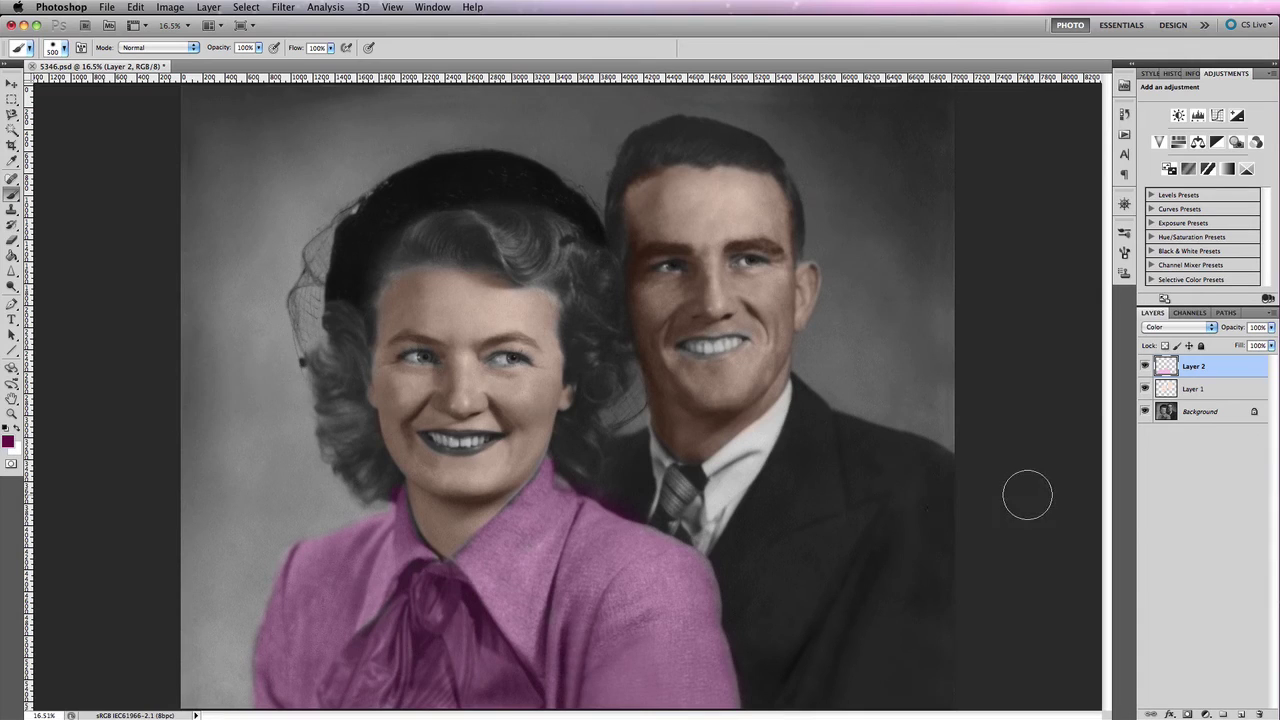
{"action": "left_click", "coordinate": [1241, 713]}
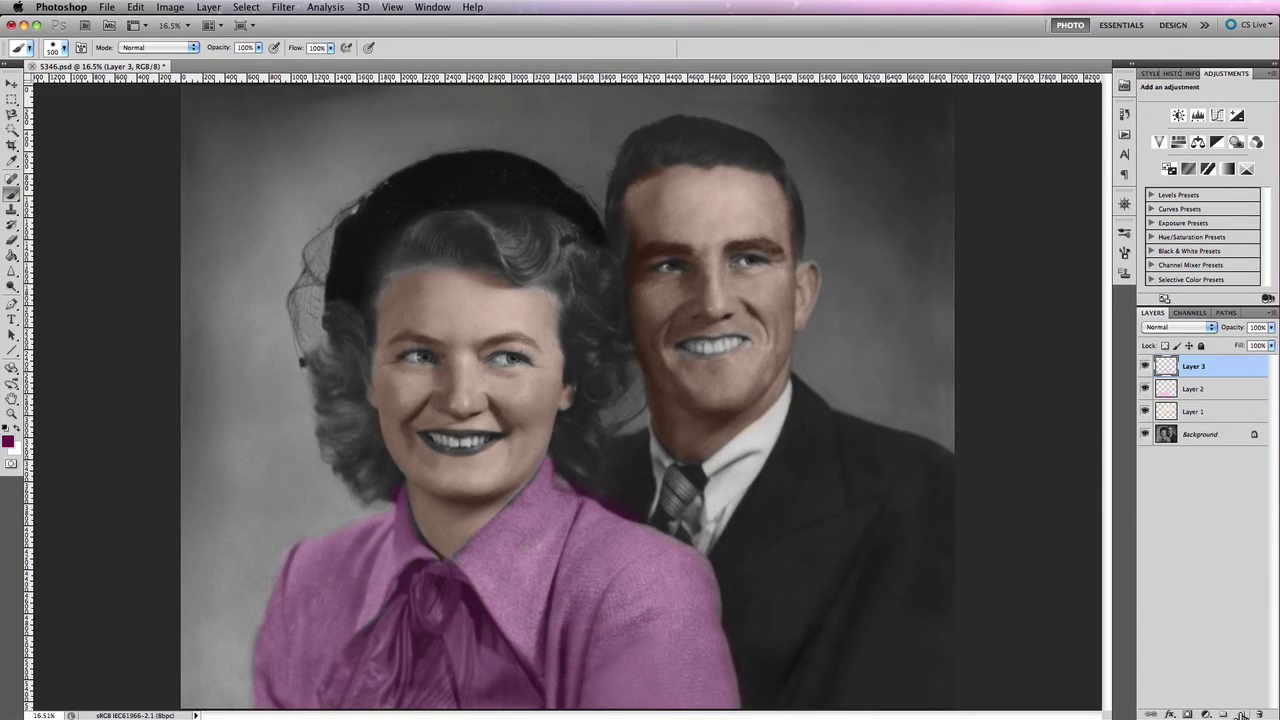
{"action": "left_click", "coordinate": [1200, 328]}
{"action": "left_click", "coordinate": [1184, 584]}
{"action": "mouse_move", "coordinate": [420, 600]}
{"action": "left_mouse_down"}
{"action": "mouse_move", "coordinate": [352, 707]}
{"action": "mouse_move", "coordinate": [426, 674]}
{"action": "mouse_move", "coordinate": [514, 703]}
{"action": "mouse_move", "coordinate": [459, 642]}
{"action": "mouse_move", "coordinate": [458, 621]}
{"action": "mouse_move", "coordinate": [483, 681]}
{"action": "mouse_move", "coordinate": [446, 631]}
{"action": "mouse_move", "coordinate": [511, 698]}
{"action": "mouse_move", "coordinate": [466, 656]}
{"action": "mouse_move", "coordinate": [449, 662]}
{"action": "mouse_move", "coordinate": [502, 695]}
{"action": "left_mouse_up"}
- Shift the scarf layer to Hue -15 and Lightness -52 with Hue/Saturation
{"action": "left_click", "coordinate": [170, 7]}
{"action": "mouse_move", "coordinate": [198, 48]}
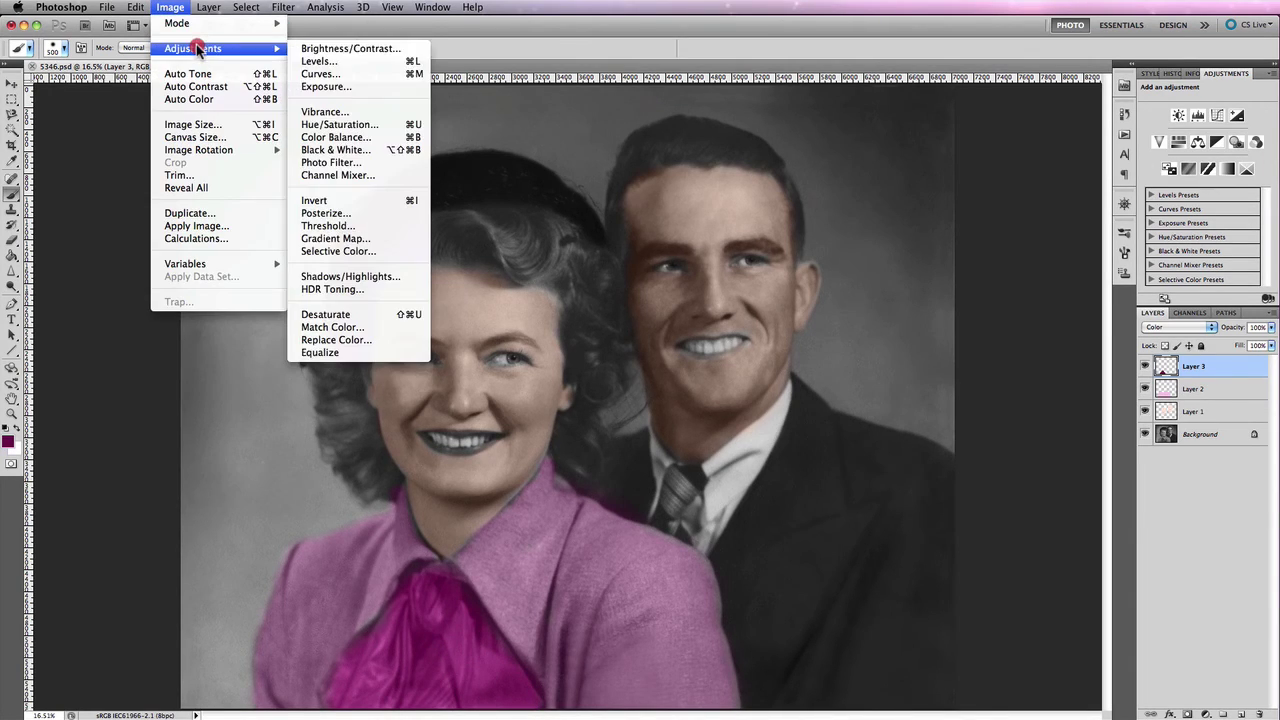
{"action": "left_click", "coordinate": [391, 124]}
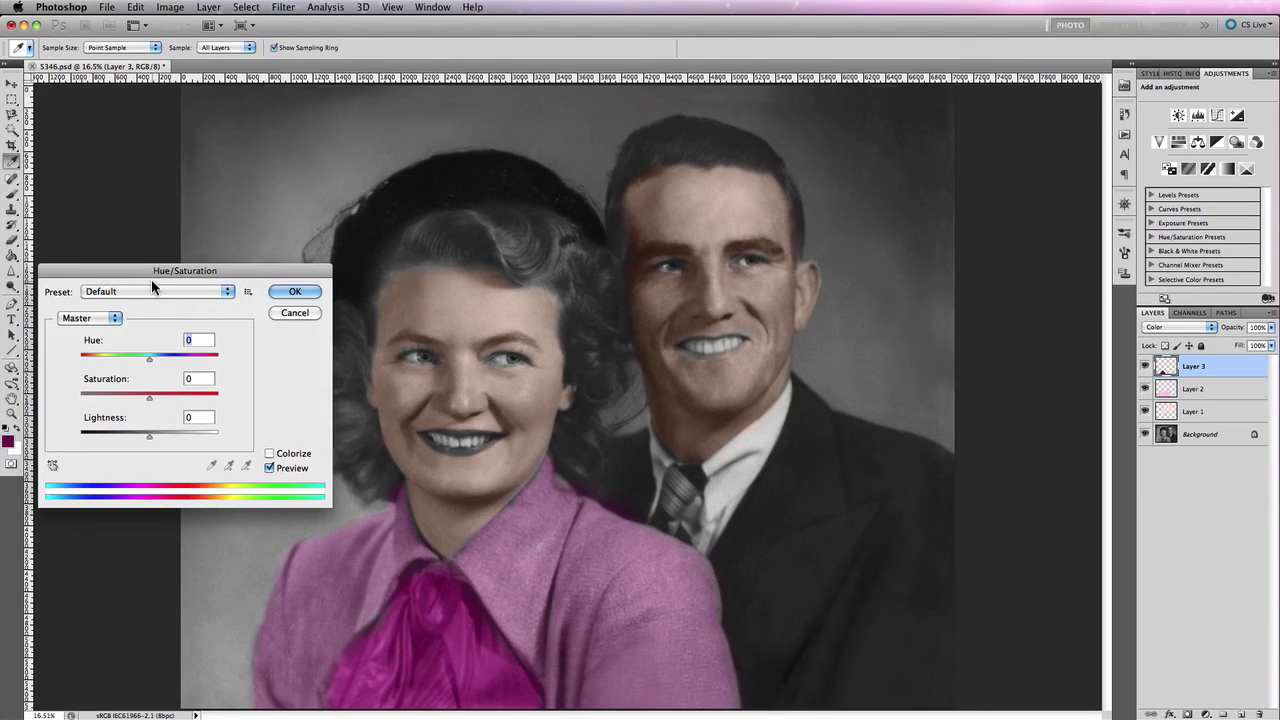
{"action": "left_click_drag", "start_coordinate": [150, 441], "coordinate": [112, 440]}
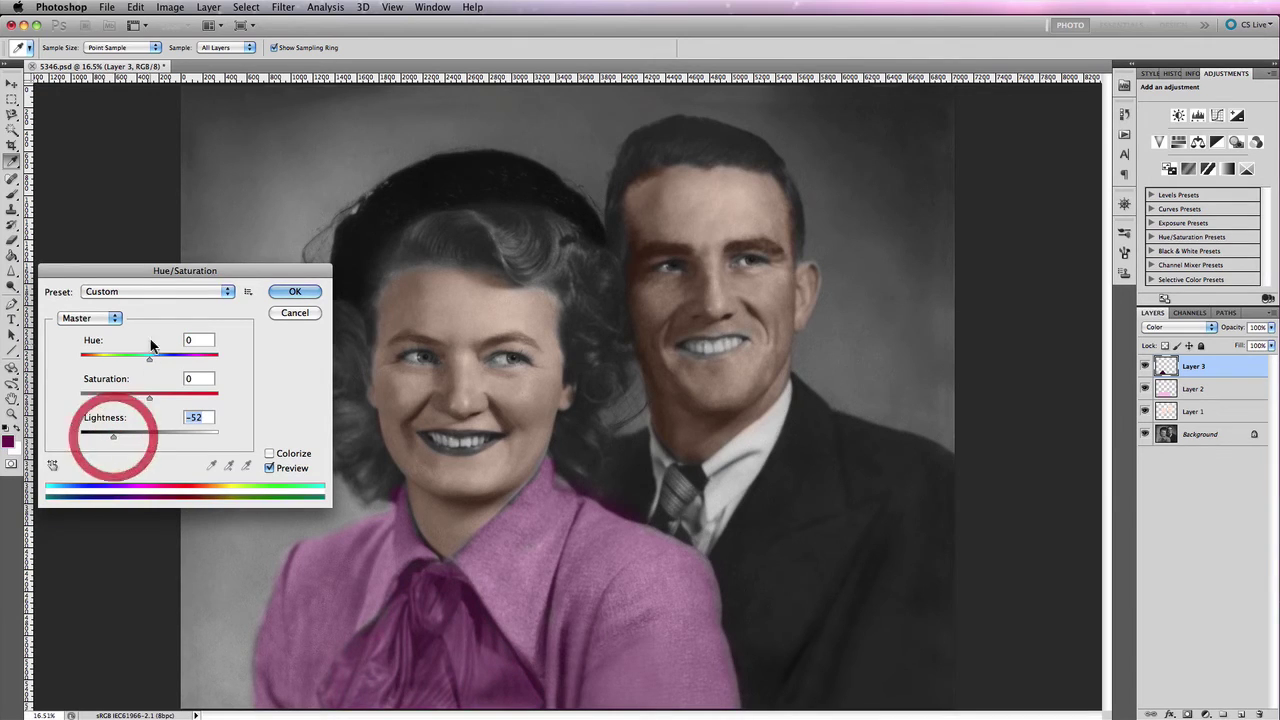
{"action": "left_click_drag", "start_coordinate": [149, 358], "coordinate": [140, 362]}
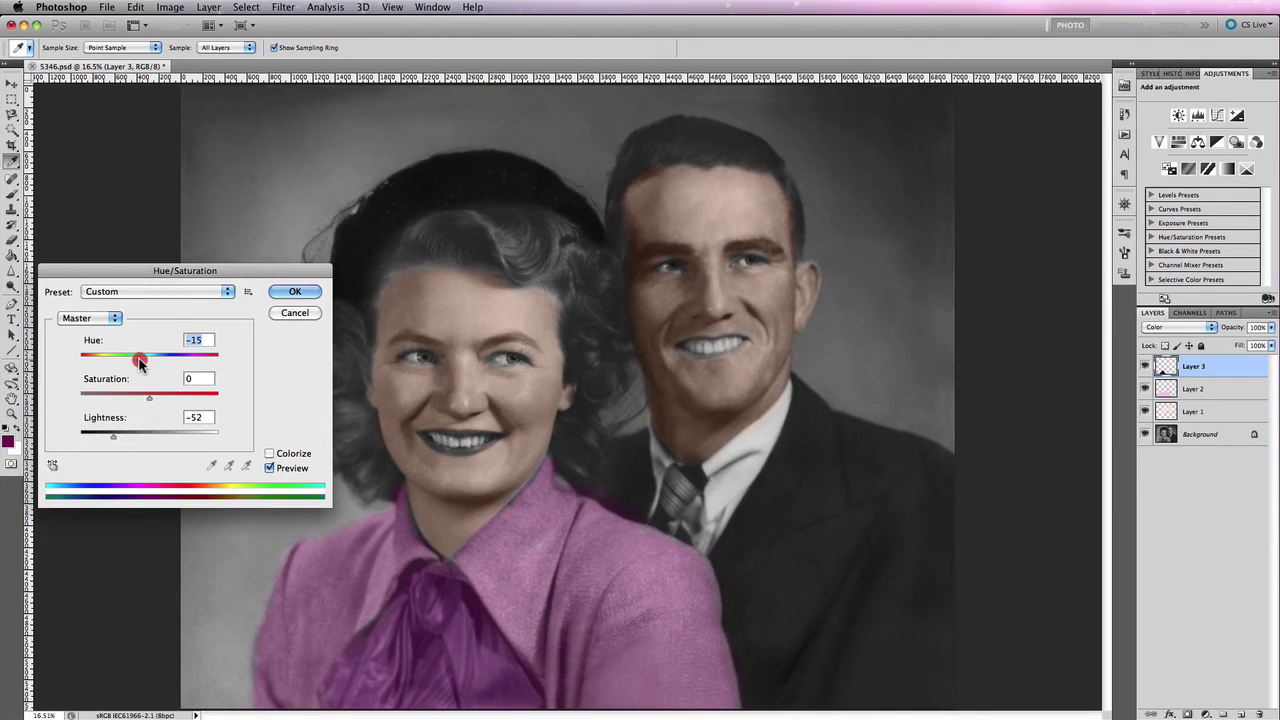
{"action": "left_click", "coordinate": [294, 291]}
{"action": "key", "text": "b"}
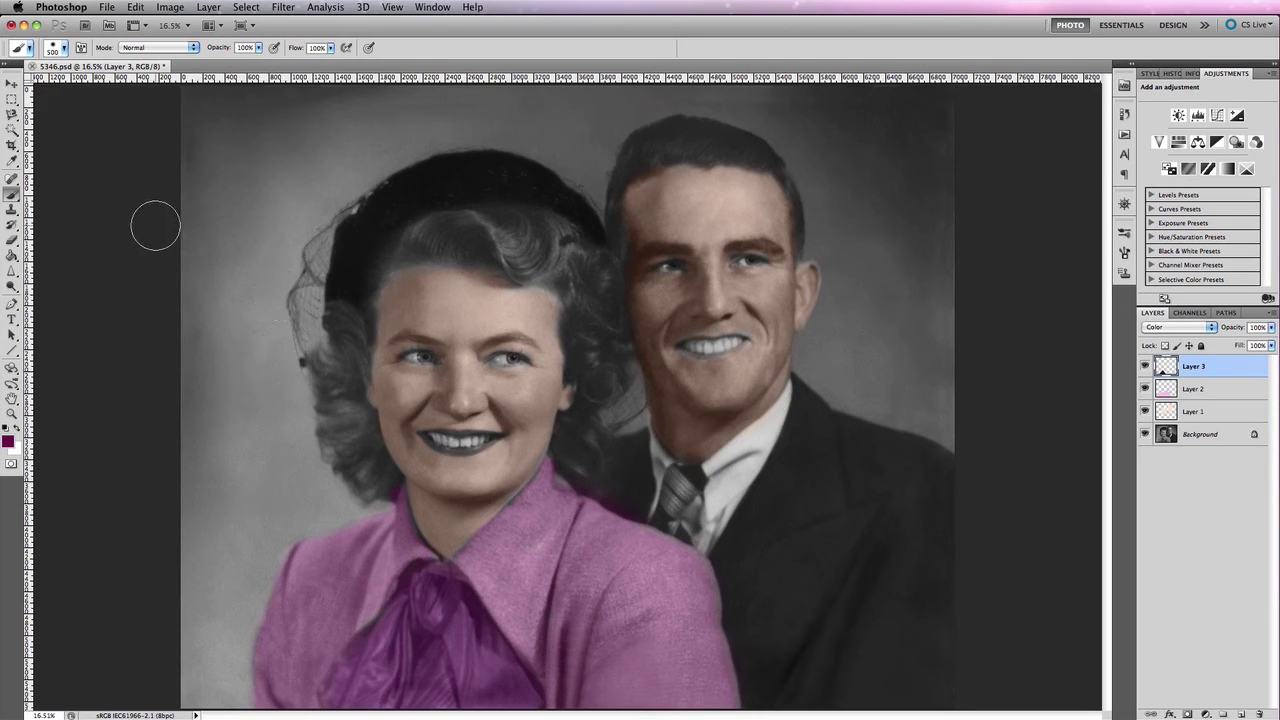
- Add a new layer above the scarf layer and enlarge the brush to 1100 px
{"action": "left_click", "coordinate": [1241, 714]}
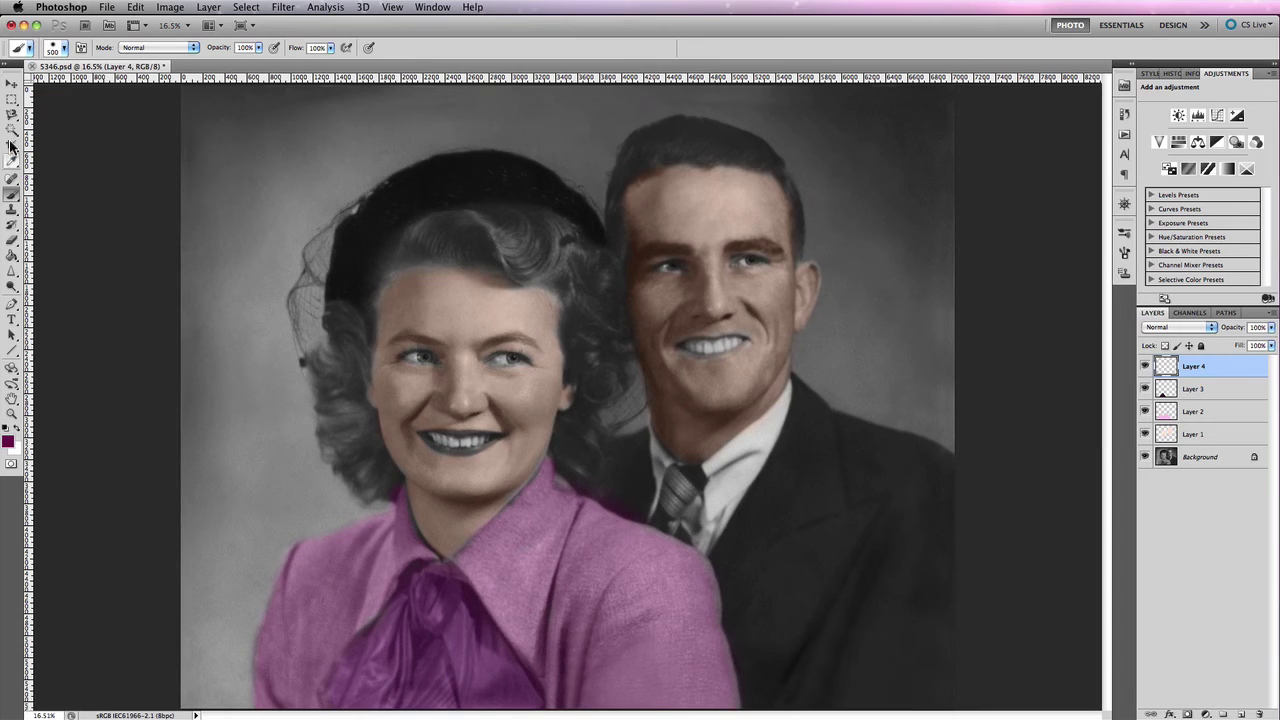
{"action": "left_click", "coordinate": [16, 195]}
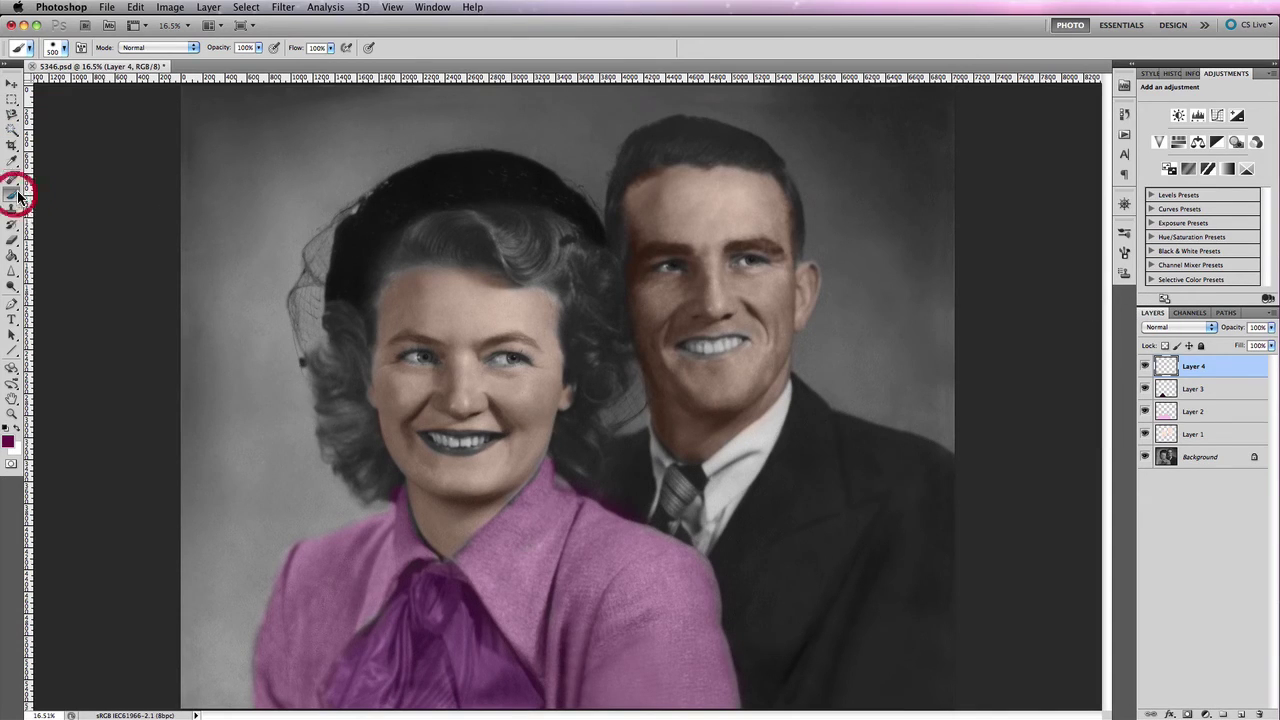
{"action": "key", "text": "bracketright"}
{"action": "key", "text": "bracketright"}
{"action": "key", "text": "bracketright"}
{"action": "key", "text": "bracketright"}
{"action": "key", "text": "bracketright"}
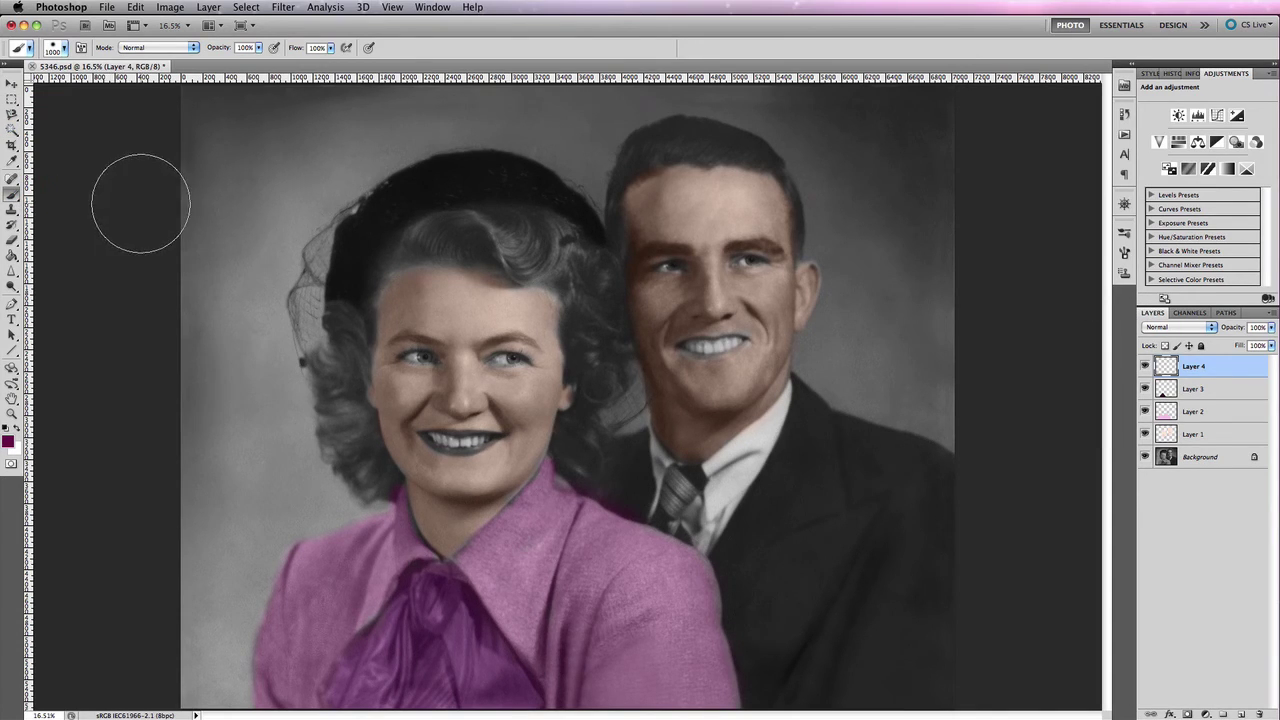
- Set the brush colour to light peach #ffdfa8
{"action": "left_click", "coordinate": [8, 440]}
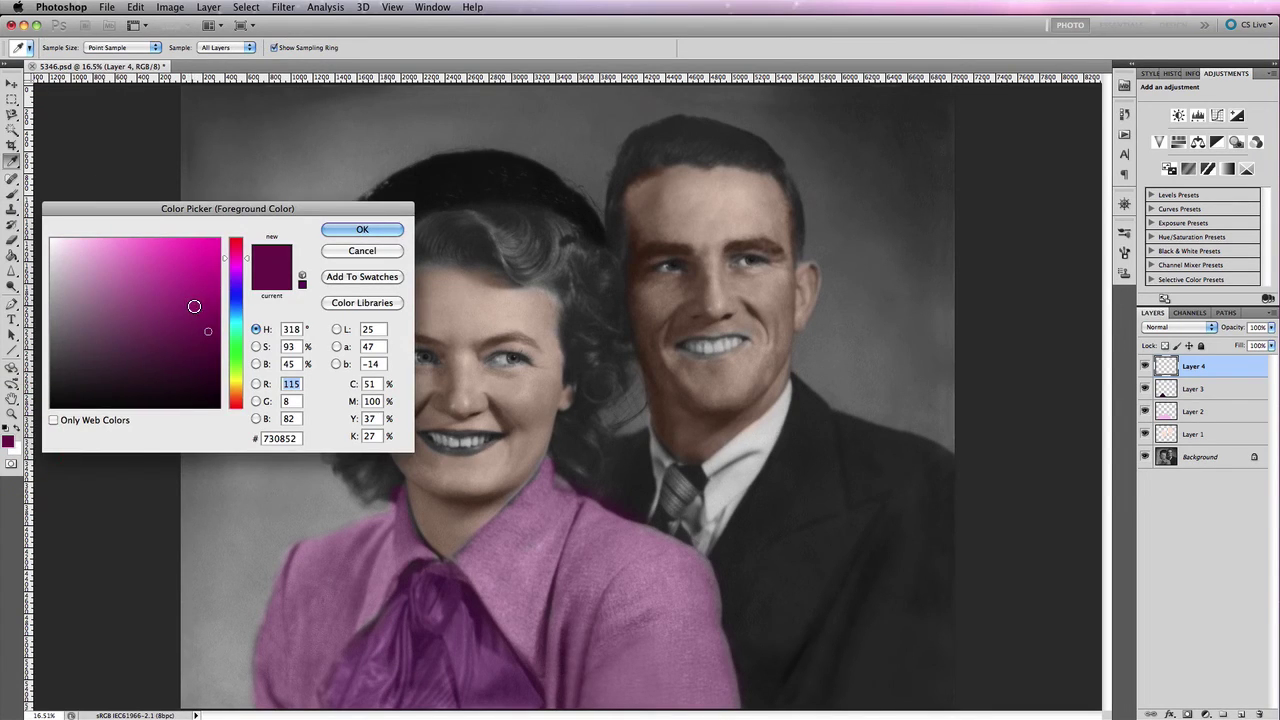
{"action": "left_click", "coordinate": [237, 383]}
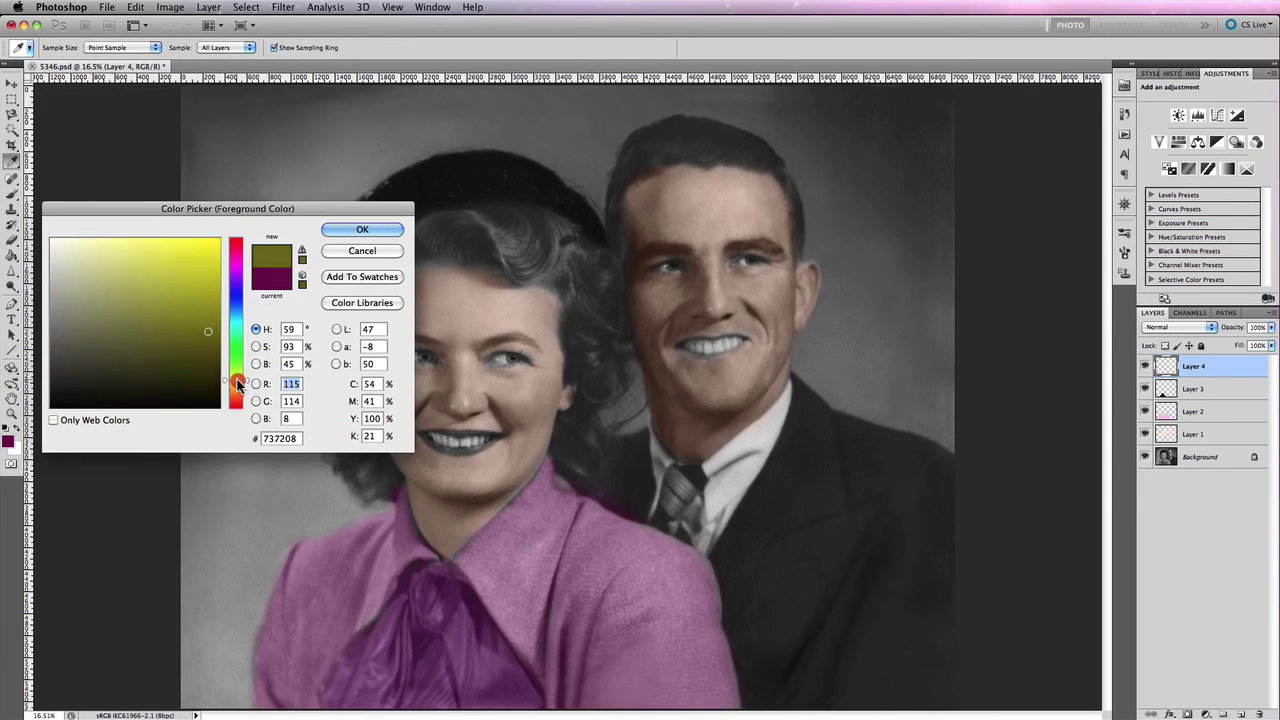
{"action": "left_click_drag", "start_coordinate": [236, 381], "coordinate": [236, 387]}
{"action": "left_click", "coordinate": [147, 239]}
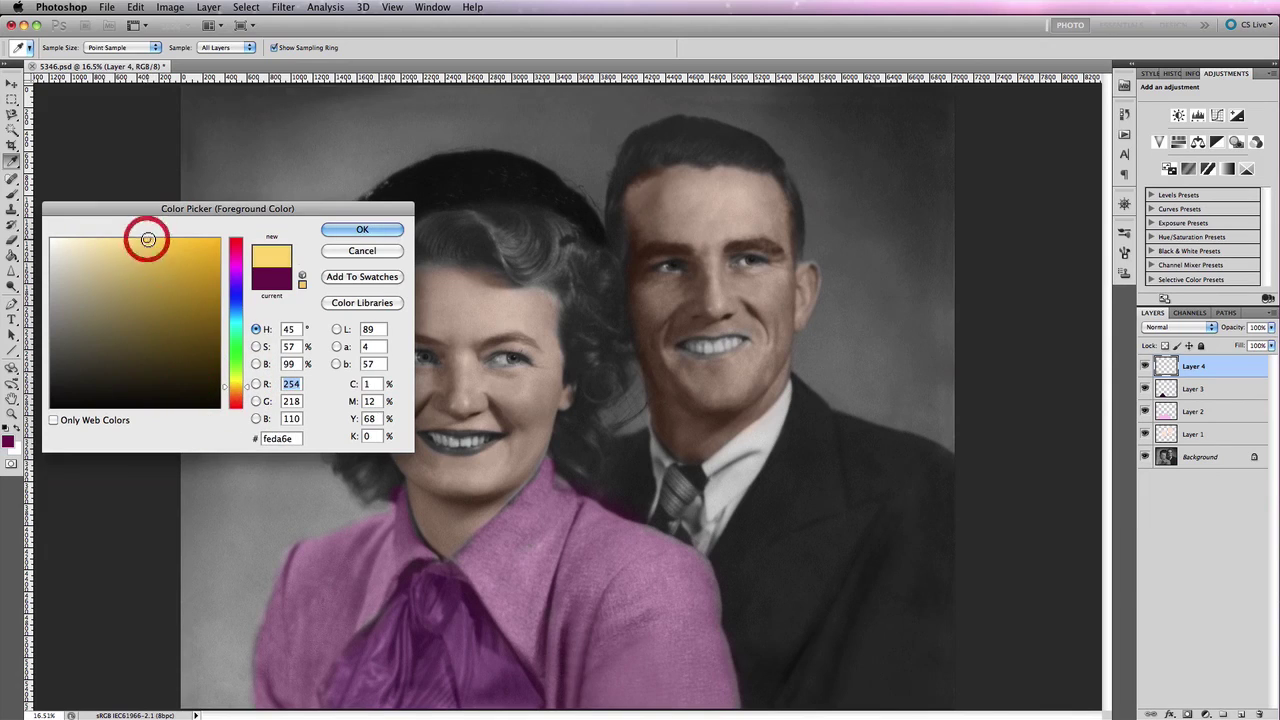
{"action": "left_click_drag", "start_coordinate": [143, 248], "coordinate": [108, 240]}
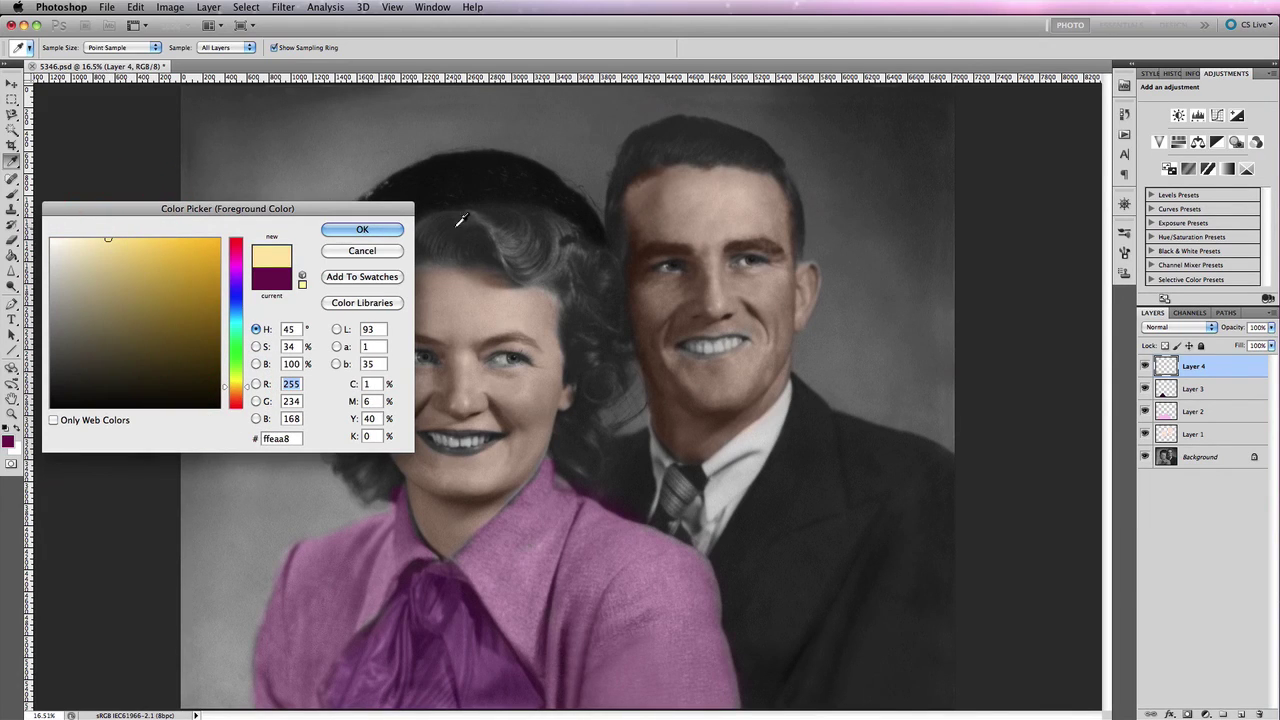
{"action": "left_click", "coordinate": [249, 395]}
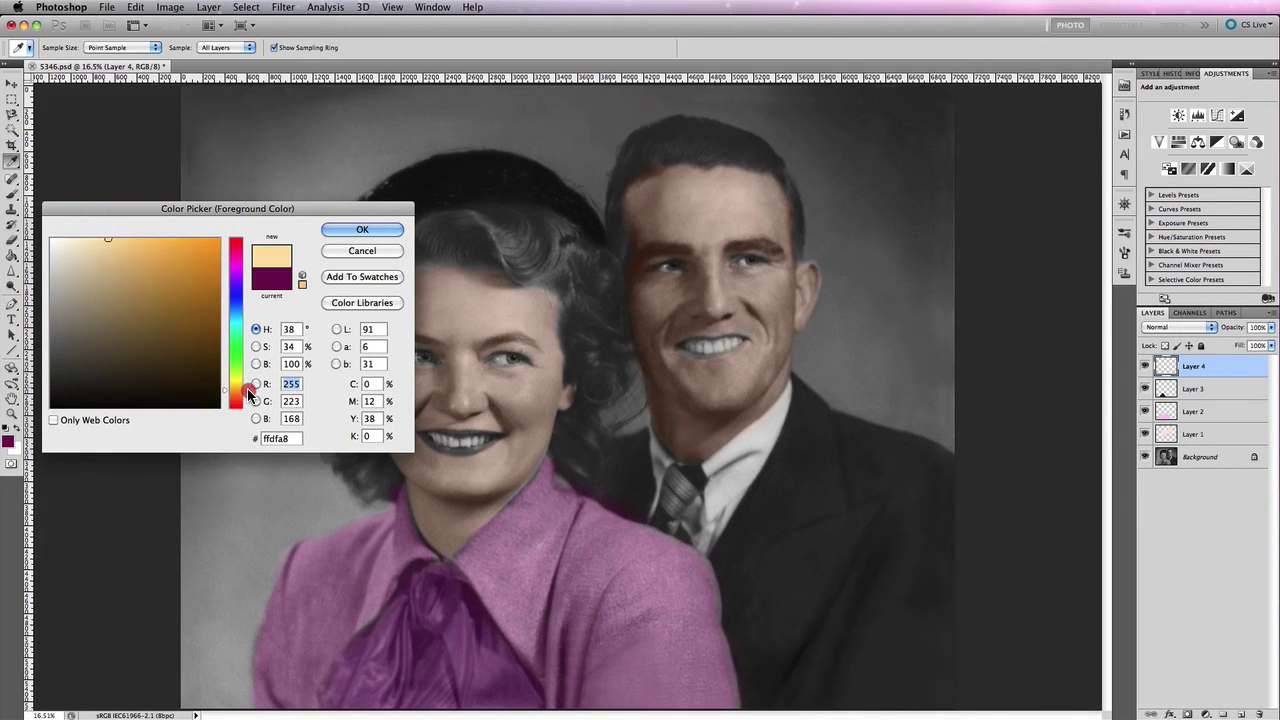
{"action": "left_click", "coordinate": [362, 229]}
{"action": "key", "text": "b"}
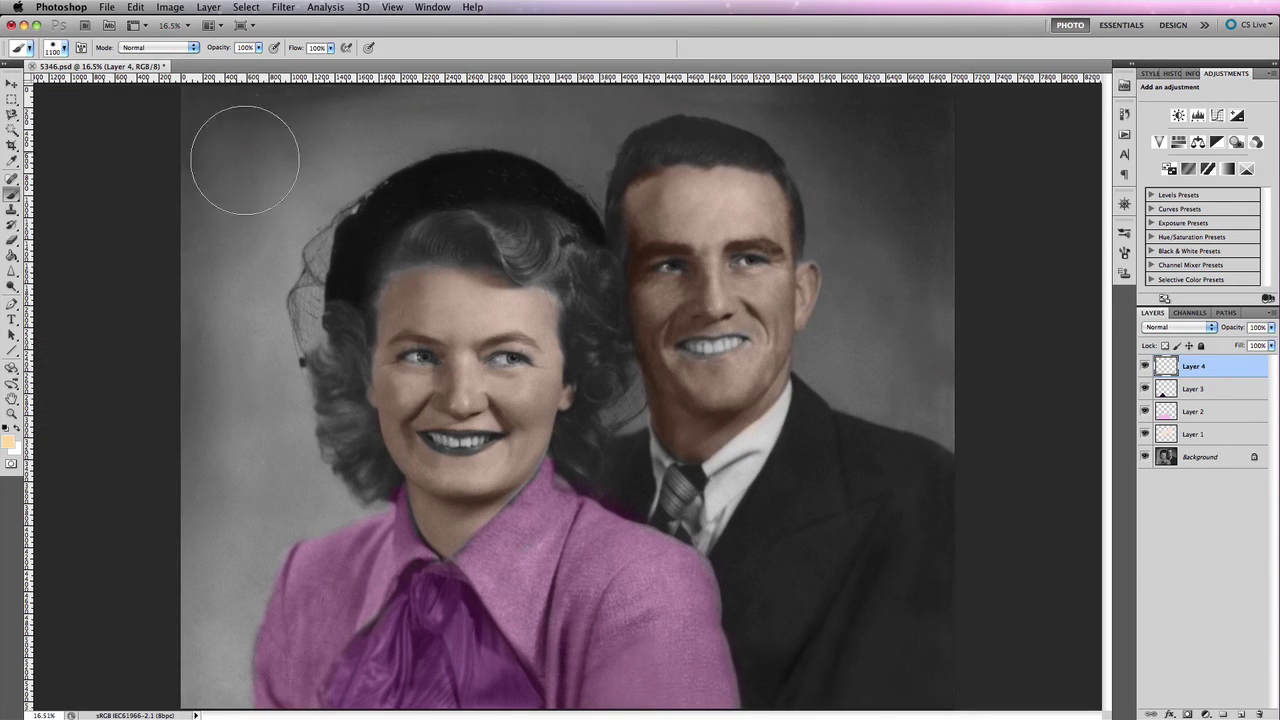
- Undo a test dab of peach on the backdrop and set Layer 4's blend mode to Color
{"action": "left_click", "coordinate": [244, 160]}
{"action": "key", "text": "super+z"}
{"action": "left_click", "coordinate": [1190, 329]}
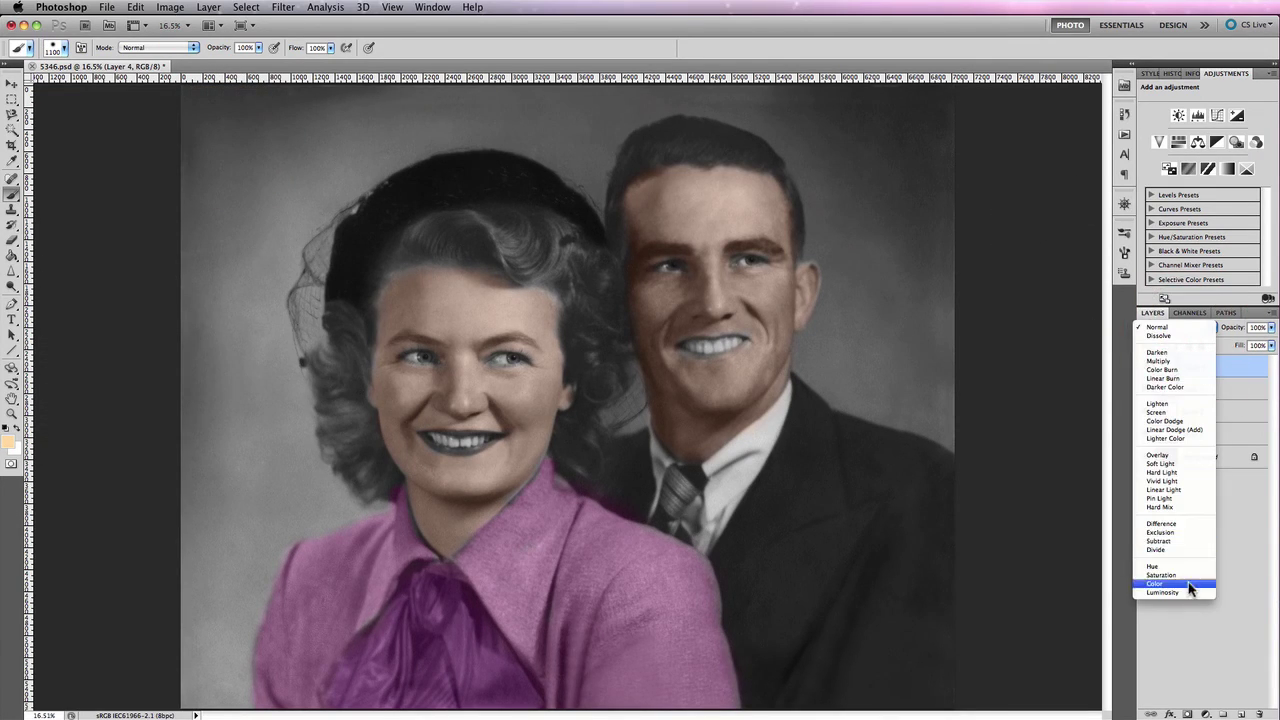
{"action": "left_click", "coordinate": [1190, 586]}
- Paint the backdrop peach above the couple and beside the man, using a 400 px brush close to the heads
{"action": "left_click", "coordinate": [240, 130]}
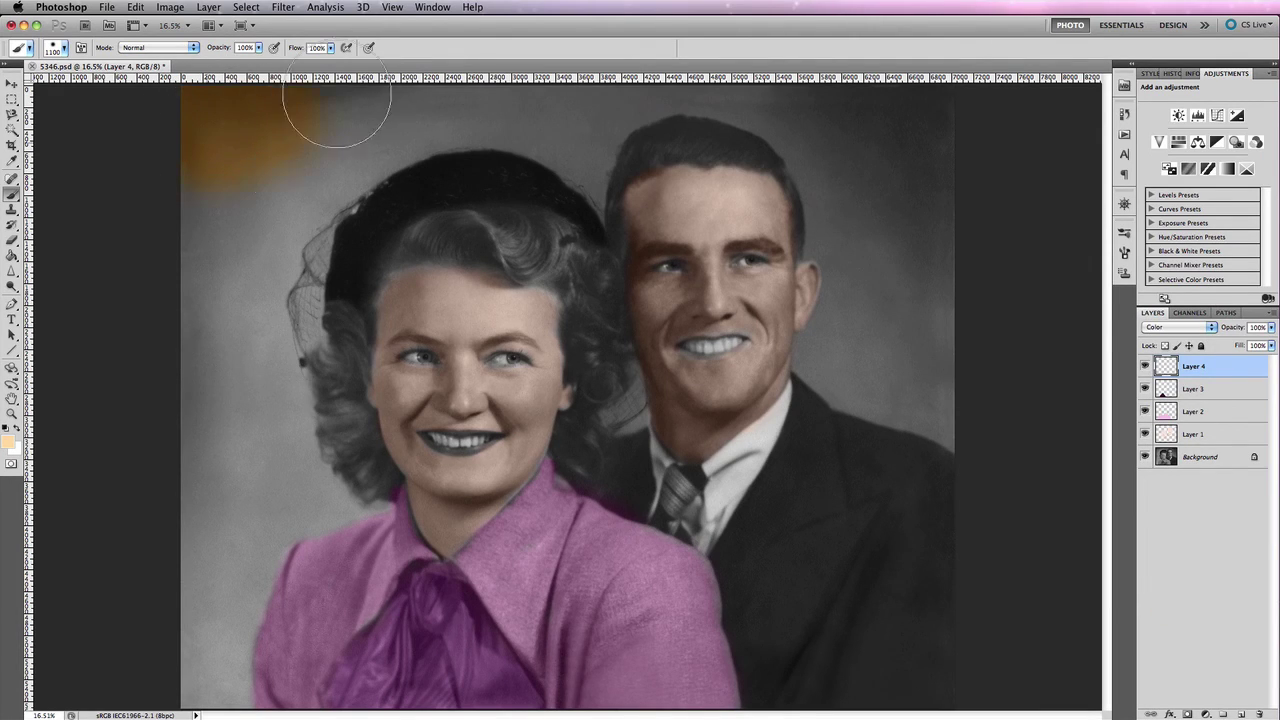
{"action": "mouse_move", "coordinate": [336, 110]}
{"action": "left_mouse_down"}
{"action": "mouse_move", "coordinate": [284, 159]}
{"action": "mouse_move", "coordinate": [725, 43]}
{"action": "mouse_move", "coordinate": [945, 51]}
{"action": "mouse_move", "coordinate": [846, 83]}
{"action": "mouse_move", "coordinate": [899, 149]}
{"action": "mouse_move", "coordinate": [971, 403]}
{"action": "mouse_move", "coordinate": [861, 371]}
{"action": "mouse_move", "coordinate": [854, 354]}
{"action": "mouse_move", "coordinate": [882, 356]}
{"action": "mouse_move", "coordinate": [825, 358]}
{"action": "mouse_move", "coordinate": [887, 322]}
{"action": "mouse_move", "coordinate": [853, 319]}
{"action": "mouse_move", "coordinate": [856, 230]}
{"action": "mouse_move", "coordinate": [829, 151]}
{"action": "mouse_move", "coordinate": [795, 111]}
{"action": "mouse_move", "coordinate": [709, 74]}
{"action": "mouse_move", "coordinate": [625, 100]}
{"action": "left_mouse_up"}
{"action": "key", "text": "bracketleft"}
{"action": "key", "text": "bracketleft"}
{"action": "key", "text": "bracketleft"}
{"action": "key", "text": "bracketleft"}
{"action": "key", "text": "bracketleft"}
{"action": "key", "text": "bracketleft"}
{"action": "key", "text": "bracketleft"}
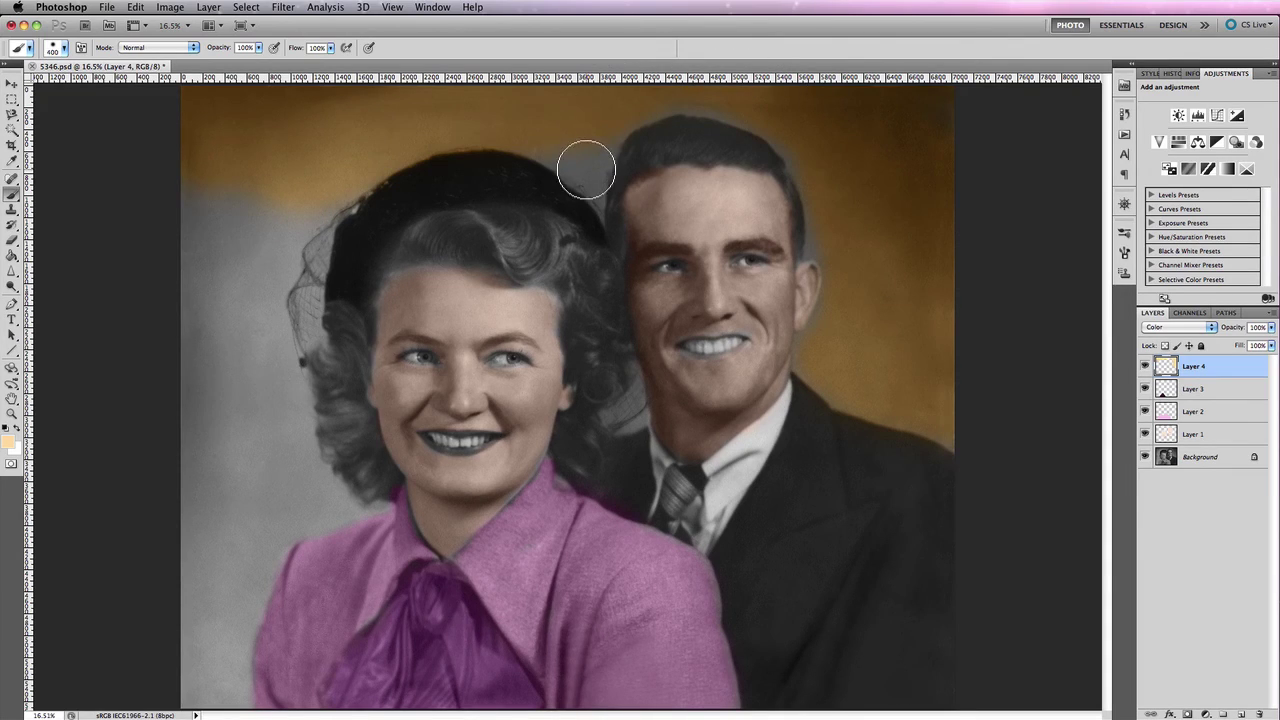
{"action": "mouse_move", "coordinate": [540, 135]}
{"action": "left_mouse_down"}
{"action": "mouse_move", "coordinate": [580, 157]}
{"action": "mouse_move", "coordinate": [600, 123]}
{"action": "mouse_move", "coordinate": [600, 204]}
{"action": "mouse_move", "coordinate": [600, 157]}
{"action": "mouse_move", "coordinate": [632, 118]}
{"action": "mouse_move", "coordinate": [709, 100]}
{"action": "mouse_move", "coordinate": [783, 131]}
{"action": "mouse_move", "coordinate": [702, 106]}
{"action": "mouse_move", "coordinate": [634, 106]}
{"action": "mouse_move", "coordinate": [620, 130]}
{"action": "left_mouse_up"}
{"action": "mouse_move", "coordinate": [791, 160]}
{"action": "left_mouse_down"}
{"action": "mouse_move", "coordinate": [810, 190]}
{"action": "mouse_move", "coordinate": [812, 242]}
{"action": "left_mouse_up"}
- Paint the remaining backdrop peach beside the woman, from her hat and veil down along her hair and shoulder
{"action": "mouse_move", "coordinate": [351, 200]}
{"action": "left_mouse_down"}
{"action": "mouse_move", "coordinate": [263, 172]}
{"action": "mouse_move", "coordinate": [227, 178]}
{"action": "mouse_move", "coordinate": [197, 223]}
{"action": "mouse_move", "coordinate": [191, 188]}
{"action": "mouse_move", "coordinate": [285, 203]}
{"action": "left_mouse_up"}
{"action": "mouse_move", "coordinate": [277, 250]}
{"action": "left_mouse_down"}
{"action": "mouse_move", "coordinate": [319, 191]}
{"action": "mouse_move", "coordinate": [297, 212]}
{"action": "mouse_move", "coordinate": [282, 266]}
{"action": "mouse_move", "coordinate": [280, 338]}
{"action": "mouse_move", "coordinate": [236, 354]}
{"action": "mouse_move", "coordinate": [187, 423]}
{"action": "left_mouse_up"}
{"action": "left_click_drag", "start_coordinate": [217, 546], "coordinate": [212, 698]}
{"action": "mouse_move", "coordinate": [153, 455]}
{"action": "left_mouse_down"}
{"action": "mouse_move", "coordinate": [258, 497]}
{"action": "mouse_move", "coordinate": [304, 499]}
{"action": "mouse_move", "coordinate": [221, 537]}
{"action": "mouse_move", "coordinate": [219, 560]}
{"action": "mouse_move", "coordinate": [238, 555]}
{"action": "mouse_move", "coordinate": [231, 381]}
{"action": "mouse_move", "coordinate": [266, 432]}
{"action": "mouse_move", "coordinate": [267, 459]}
{"action": "mouse_move", "coordinate": [268, 393]}
{"action": "mouse_move", "coordinate": [297, 504]}
{"action": "mouse_move", "coordinate": [277, 429]}
{"action": "mouse_move", "coordinate": [336, 503]}
{"action": "mouse_move", "coordinate": [320, 509]}
{"action": "mouse_move", "coordinate": [349, 501]}
{"action": "mouse_move", "coordinate": [251, 569]}
{"action": "left_mouse_up"}
{"action": "key", "text": "bracketleft"}
{"action": "key", "text": "bracketright"}
{"action": "mouse_move", "coordinate": [330, 510]}
{"action": "left_mouse_down"}
{"action": "mouse_move", "coordinate": [243, 570]}
{"action": "mouse_move", "coordinate": [240, 650]}
{"action": "mouse_move", "coordinate": [217, 680]}
{"action": "left_mouse_up"}
- Adjust the backdrop layer to Hue -9, Saturation -10 and Lightness -20 with Hue/Saturation
{"action": "left_click", "coordinate": [172, 7]}
{"action": "mouse_move", "coordinate": [200, 46]}
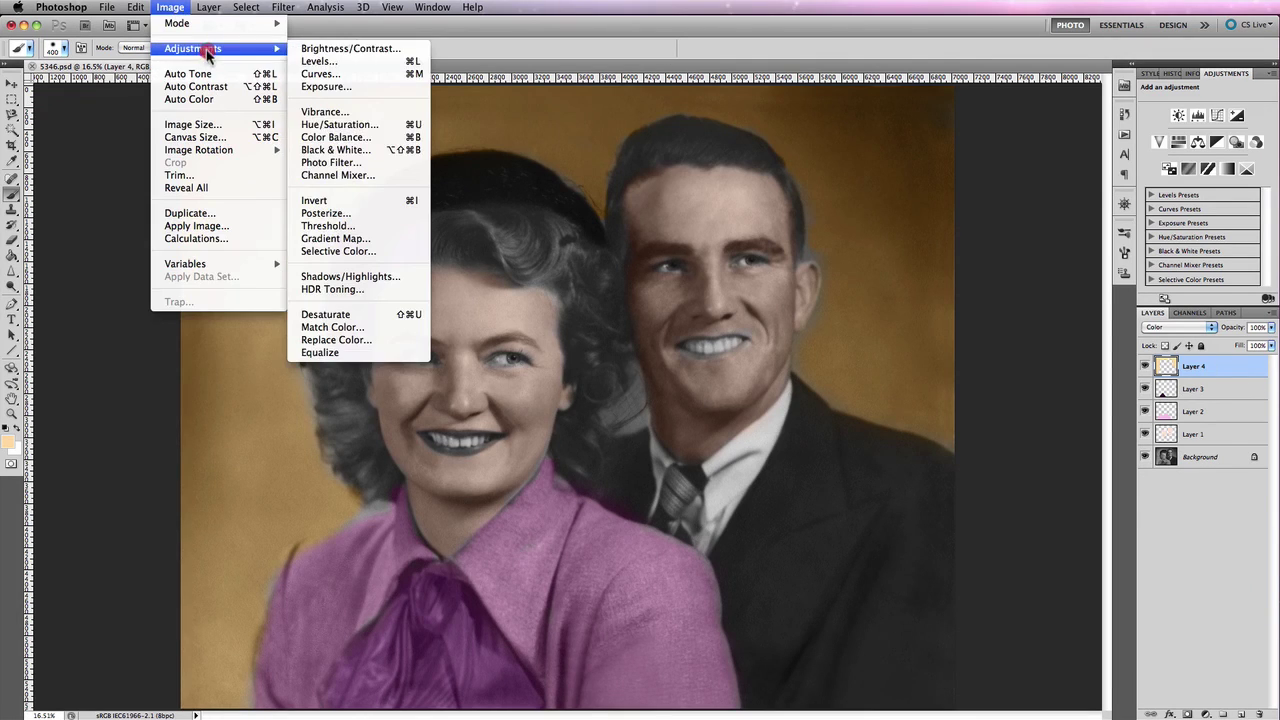
{"action": "left_click", "coordinate": [360, 125]}
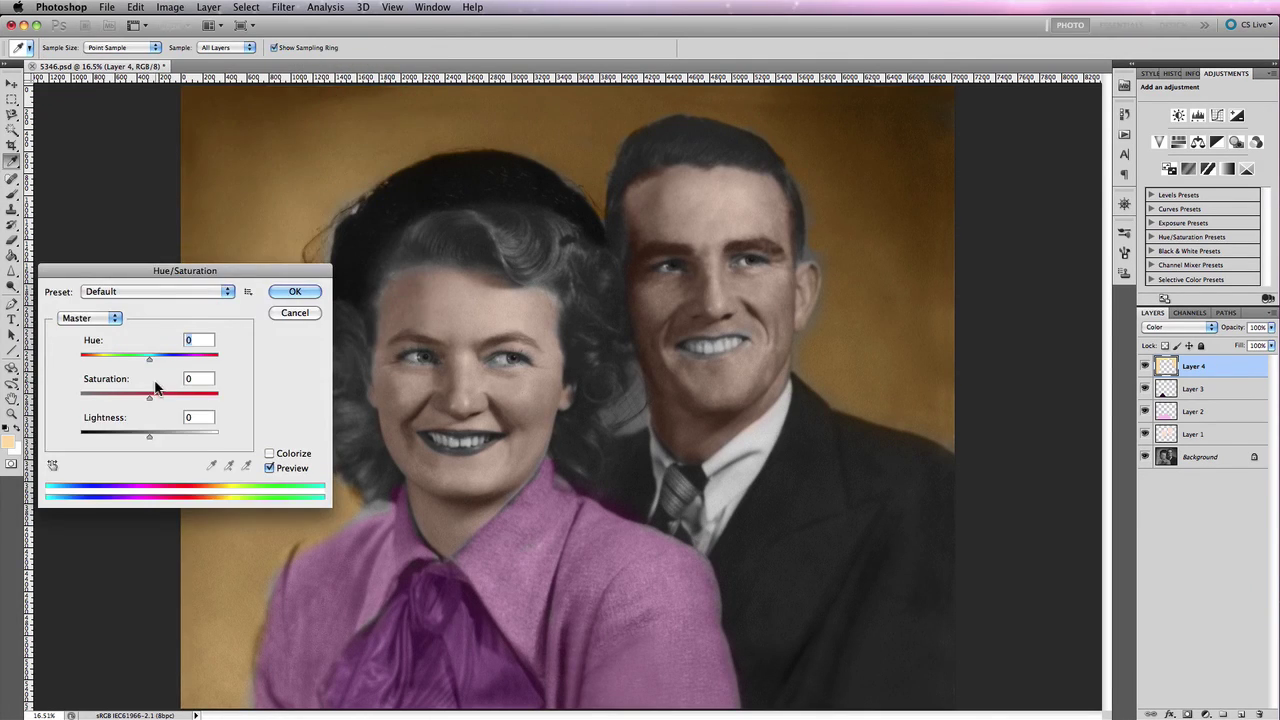
{"action": "left_click_drag", "start_coordinate": [149, 360], "coordinate": [143, 363]}
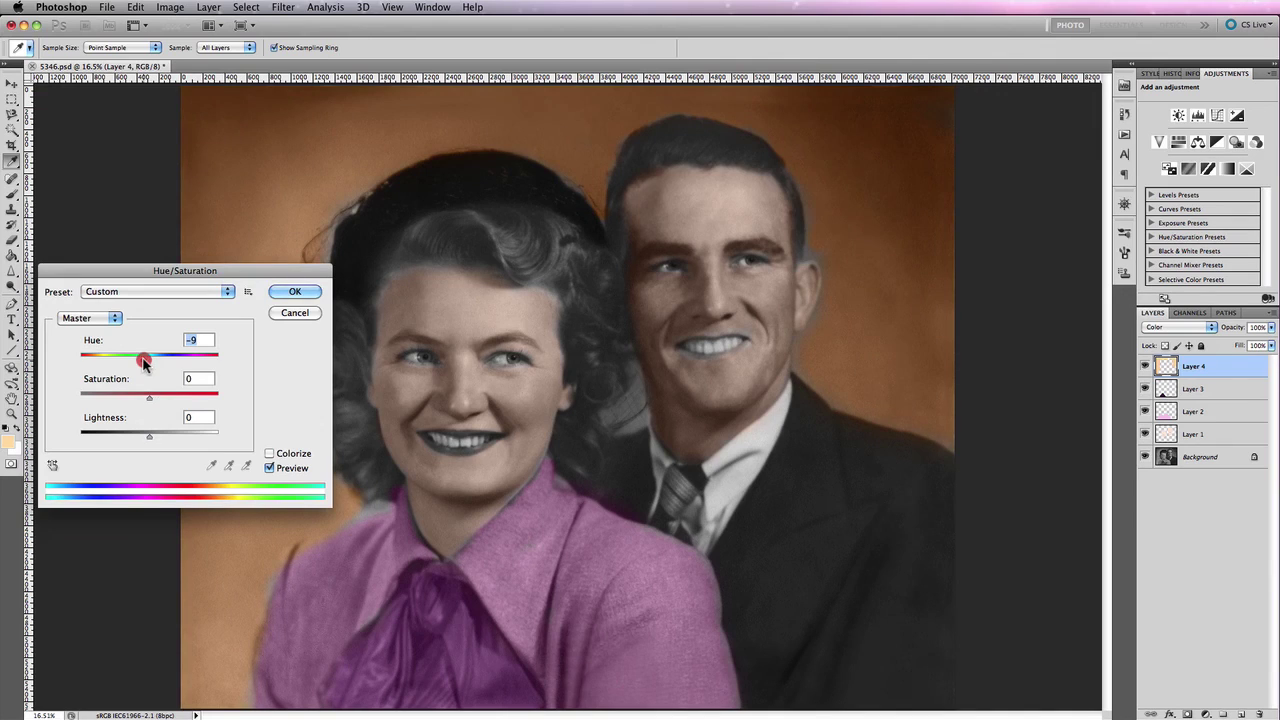
{"action": "left_click_drag", "start_coordinate": [149, 436], "coordinate": [137, 439]}
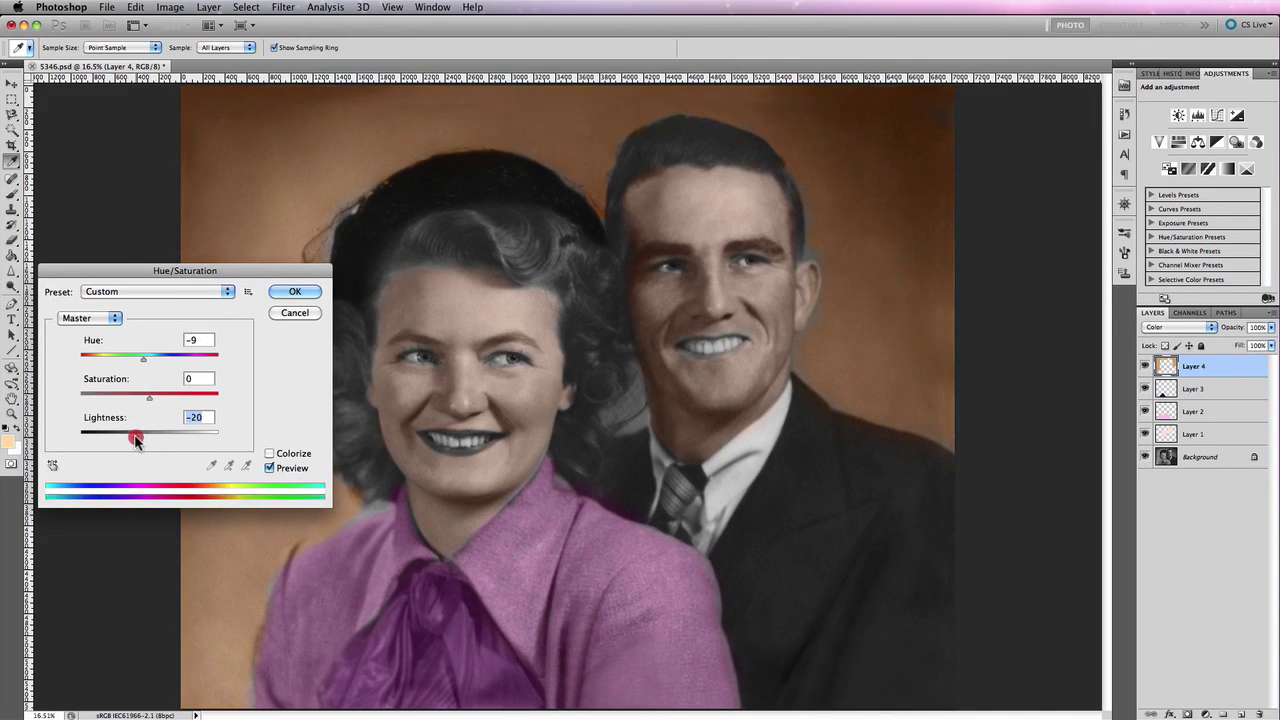
{"action": "left_click_drag", "start_coordinate": [149, 396], "coordinate": [143, 400]}
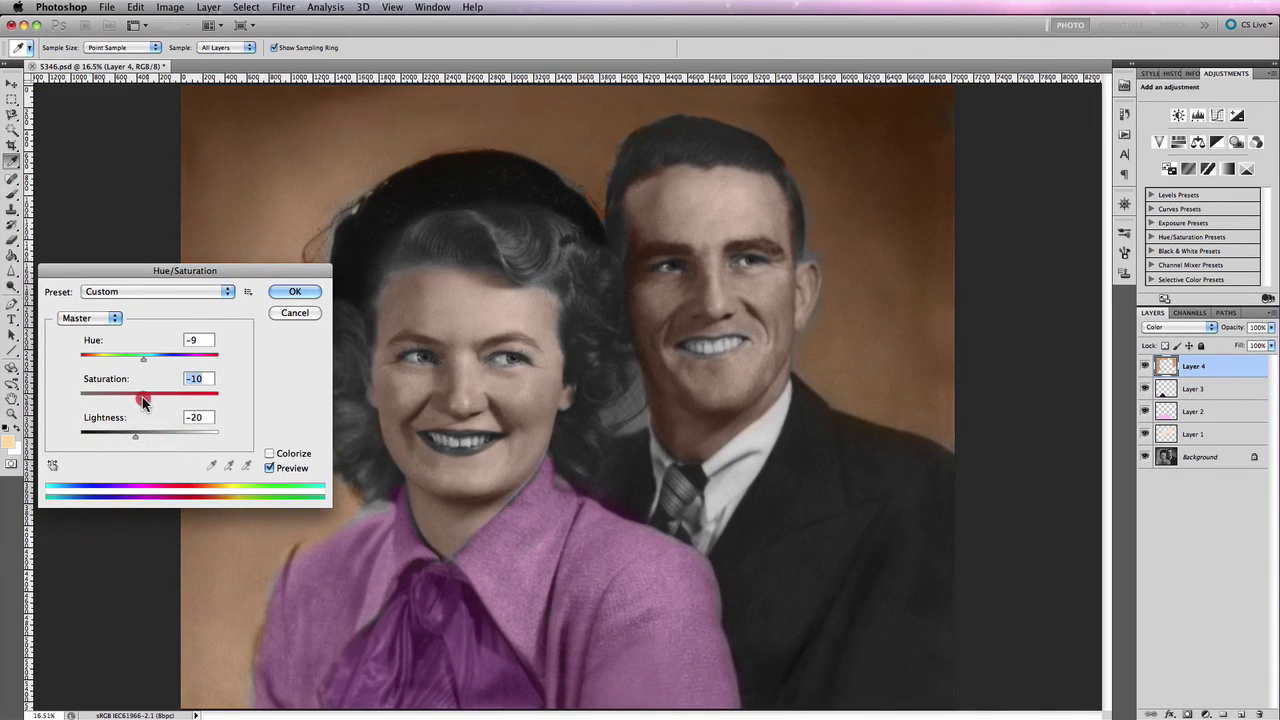
{"action": "left_click", "coordinate": [295, 291]}
{"action": "key", "text": "b"}
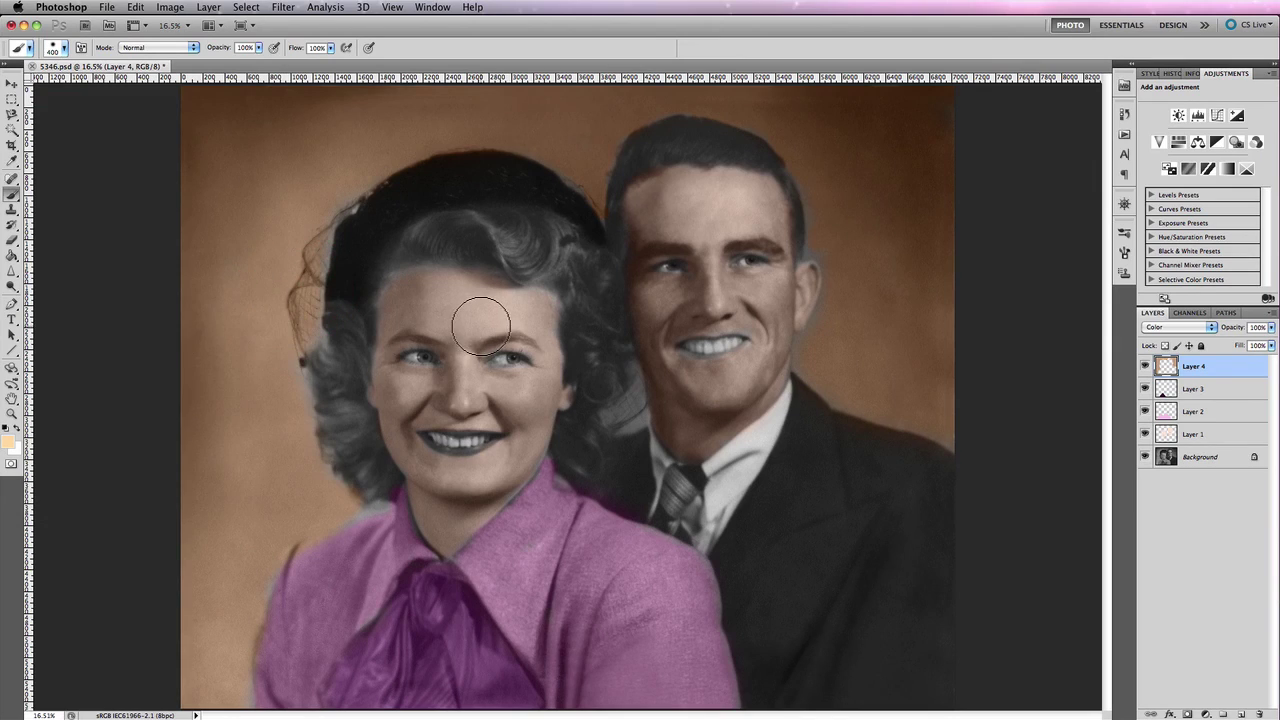